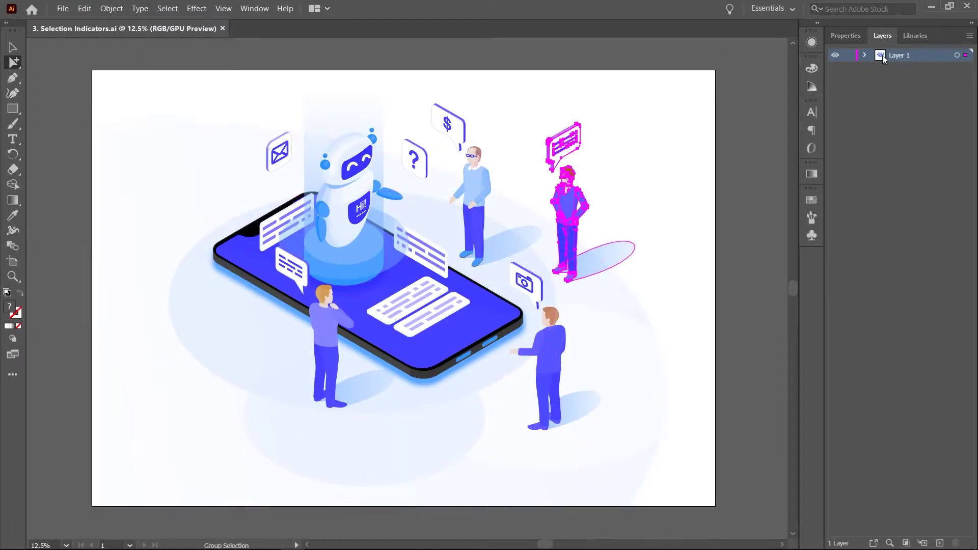
- Check Layer 1's groups, then rename the new top layer to 'Guy 1'
left_click(864, 55)
left_click(879, 95)
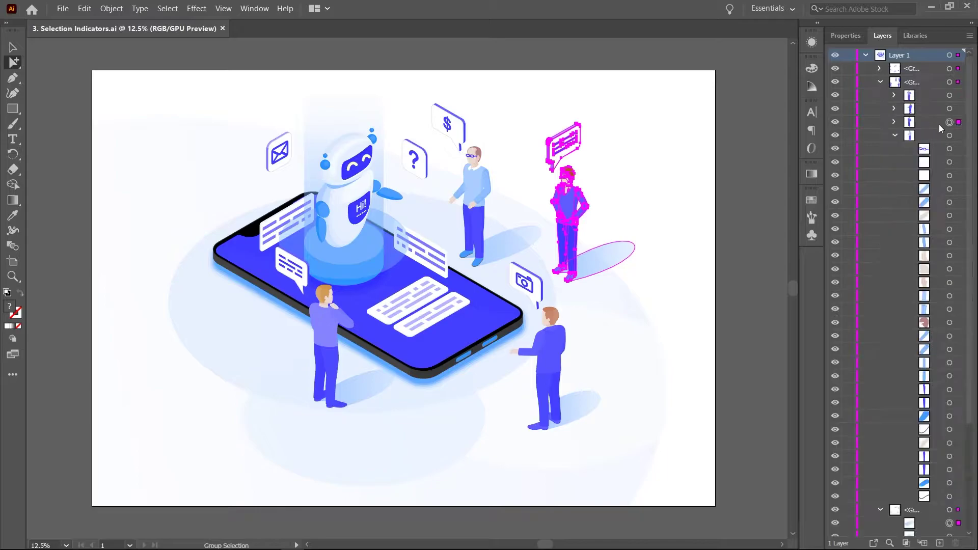
left_click(879, 96)
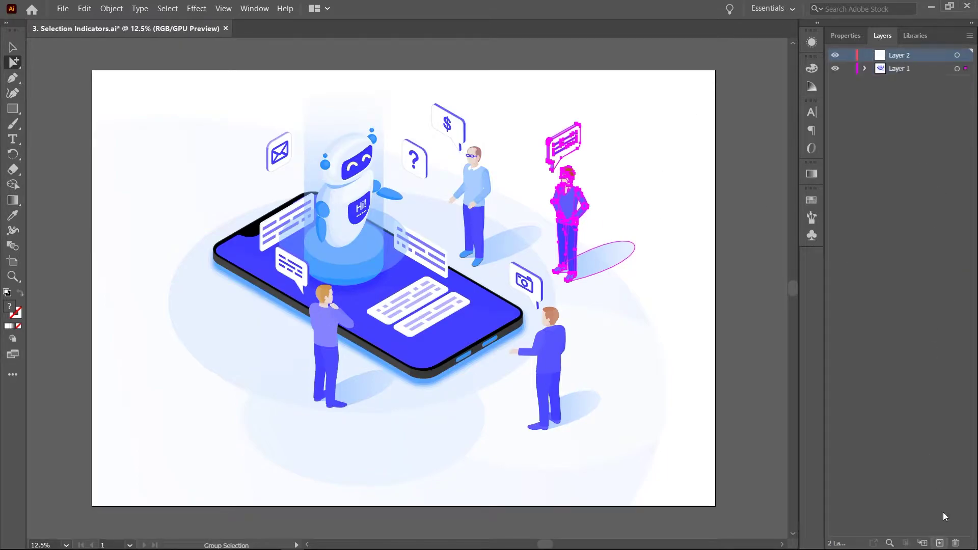
double_click(896, 55)
type("Guy 1")
key("Return")
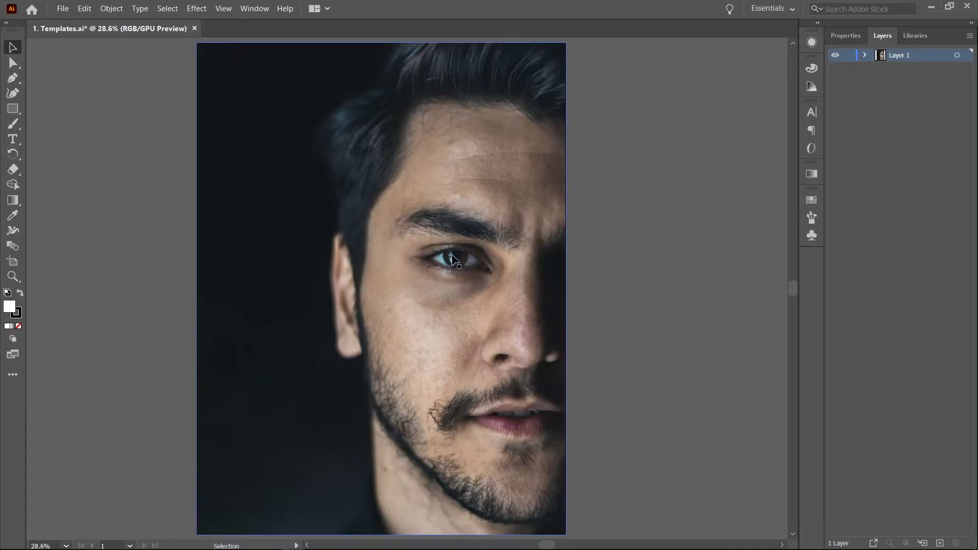
- Undo a trial move of the photo, lock and unlock Layer 1, and expand it
left_click_drag(456, 283, 476, 292)
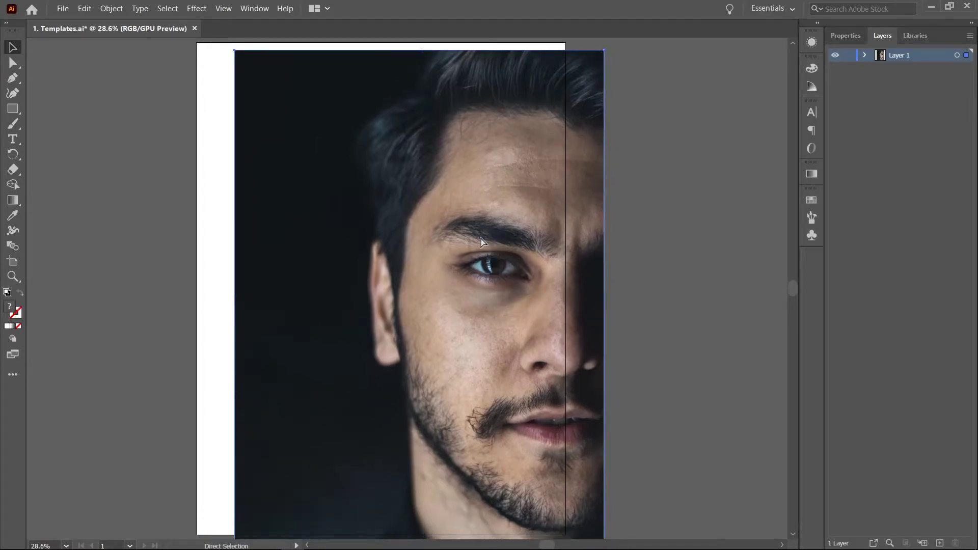
key("ctrl+z")
left_click(846, 57)
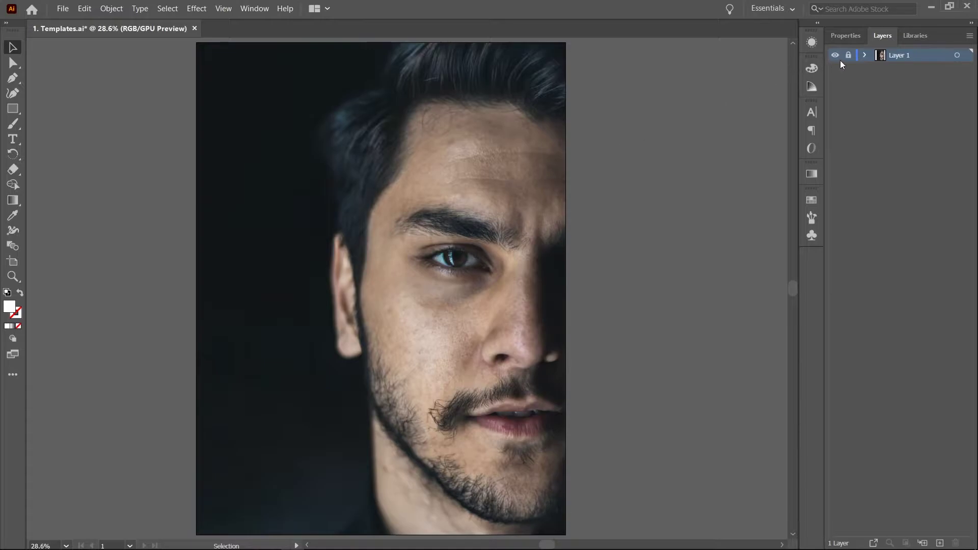
left_click(847, 56)
left_click(865, 55)
- Open Layer Options for Layer 1, keeping its name unchanged
double_click(901, 55)
left_click(936, 56)
double_click(933, 56)
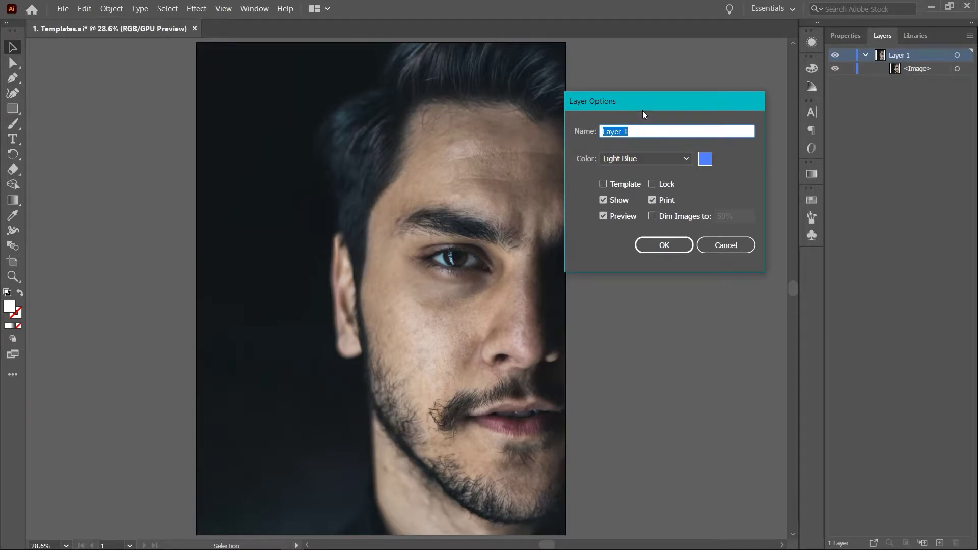
left_click_drag(643, 110, 476, 109)
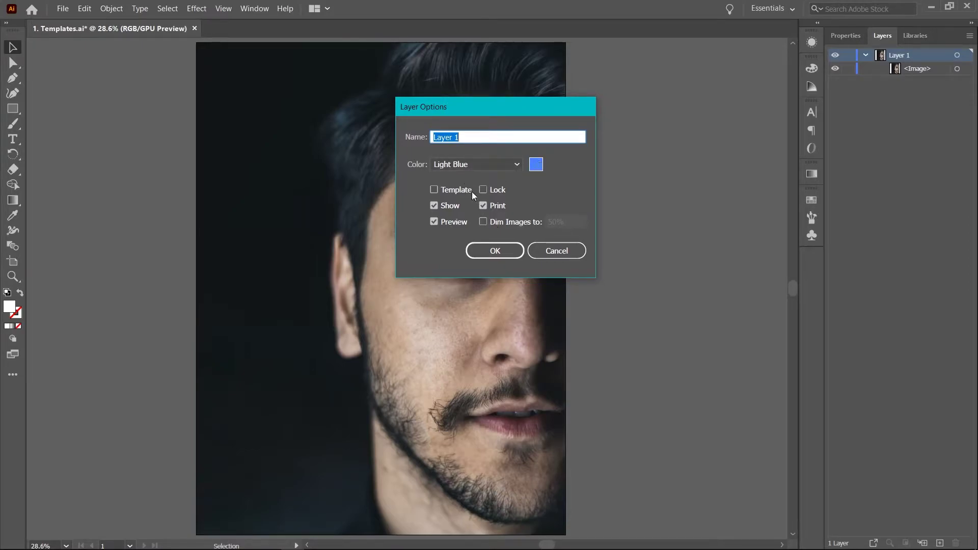
- Set Layer 1 as a Template layer with images dimmed to 50% and apply
left_click(456, 189)
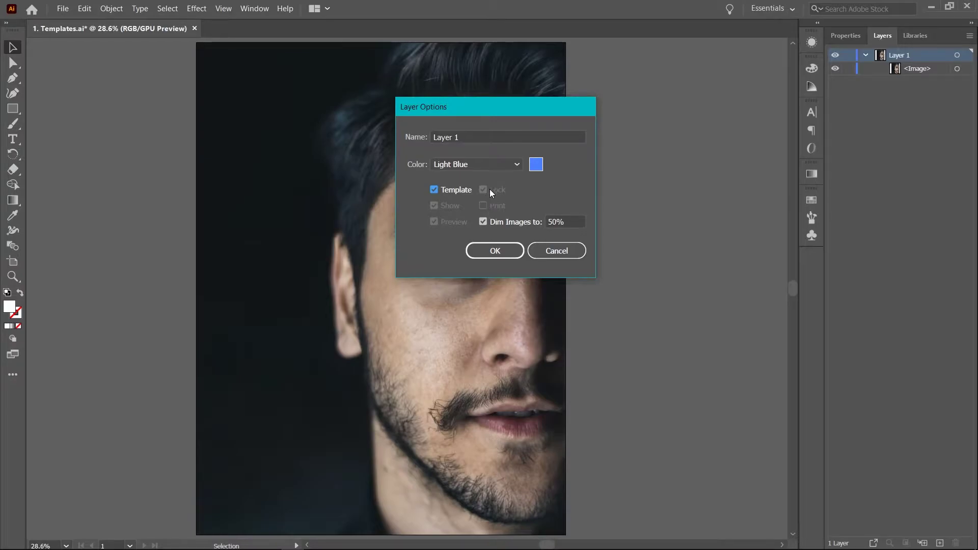
left_click(450, 191)
left_click(451, 190)
left_click(451, 189)
left_click(453, 190)
left_click(457, 189)
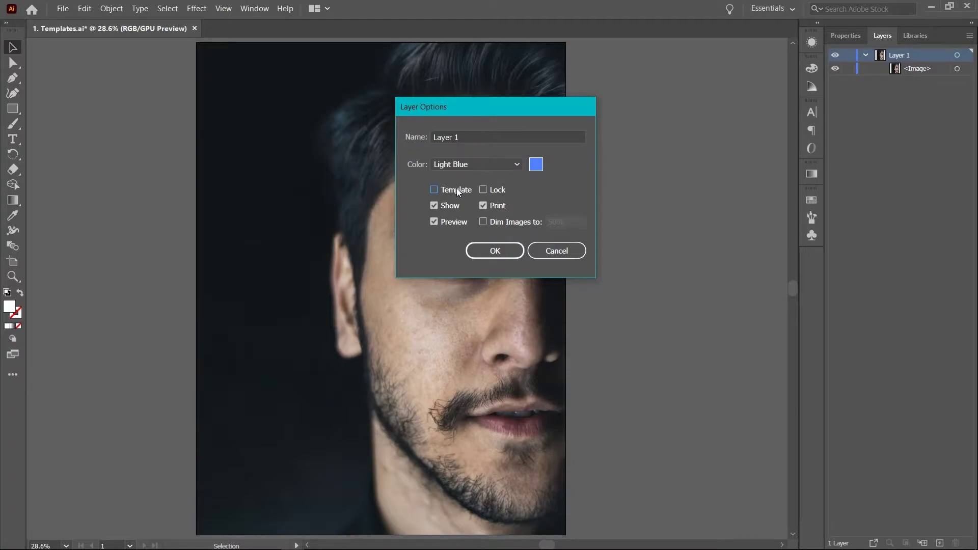
left_click(484, 191)
left_click(483, 220)
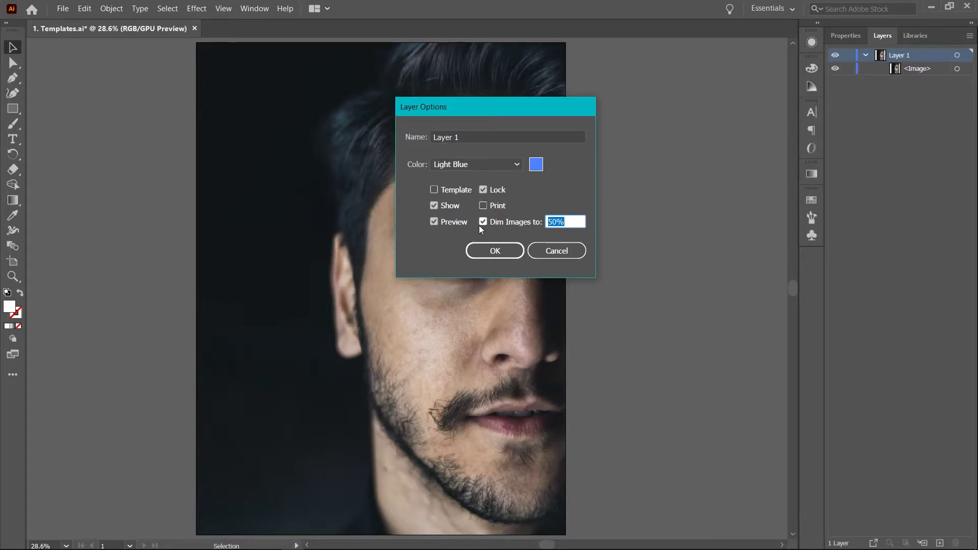
left_click(456, 190)
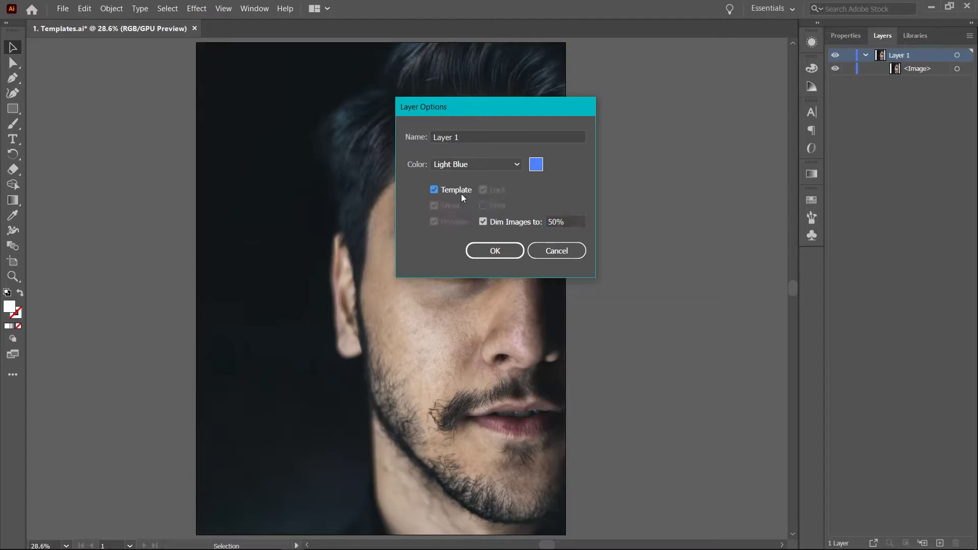
left_click(500, 252)
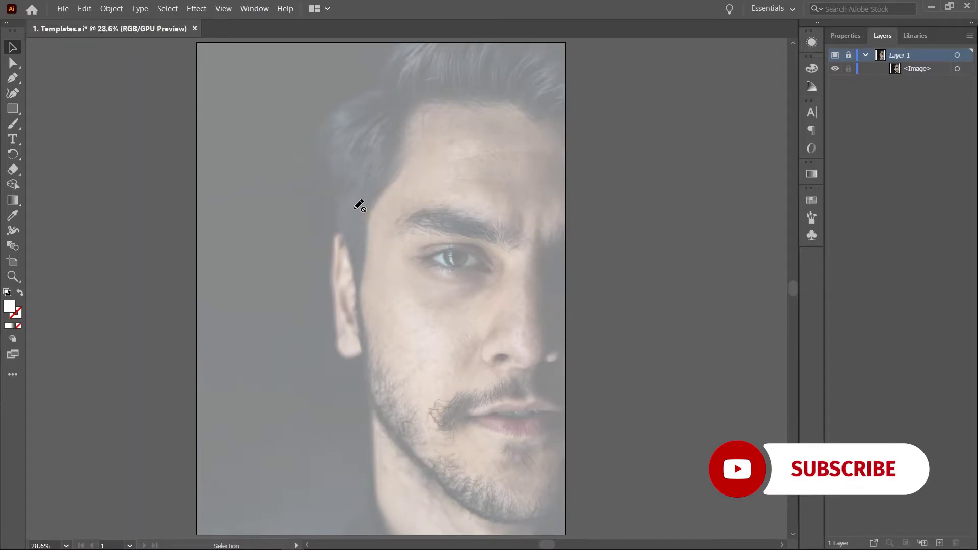
- Add Layer 2 and trace the lit side of the face as a closed Pen path
left_click(13, 47)
left_click(939, 543)
key("p")
left_click(416, 108)
left_click_drag(410, 168, 382, 219)
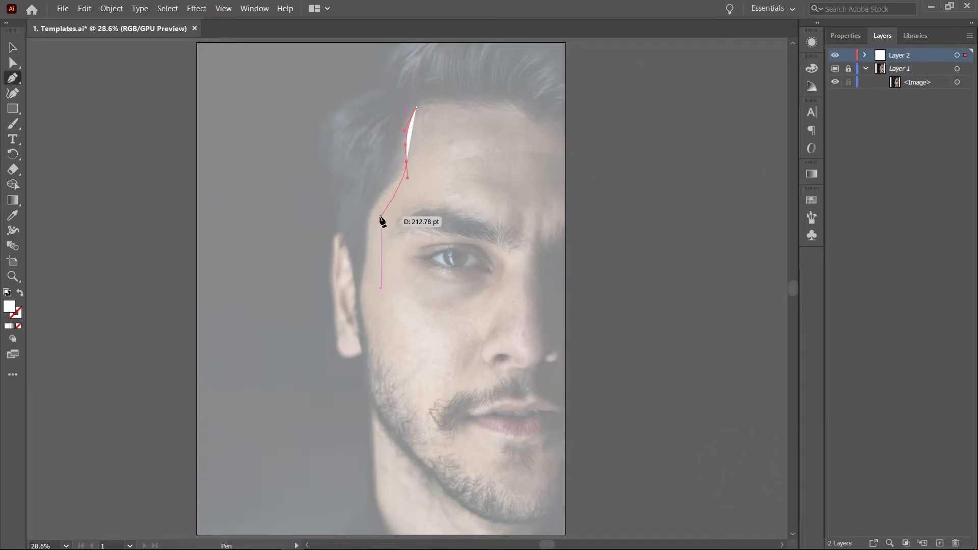
left_click(362, 295)
left_click(371, 375)
left_click(396, 435)
left_click(427, 468)
left_click(506, 514)
left_click_drag(507, 514, 545, 510)
- Fill the shape with the skin's brown via Eyedropper, check it against the hidden photo, deselect
key("v")
key("i")
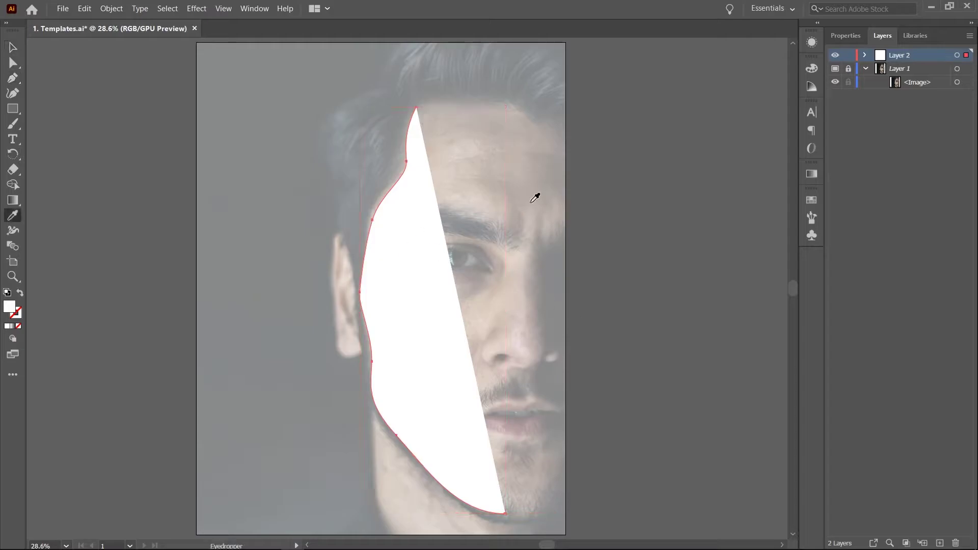
left_click(535, 197)
key("v")
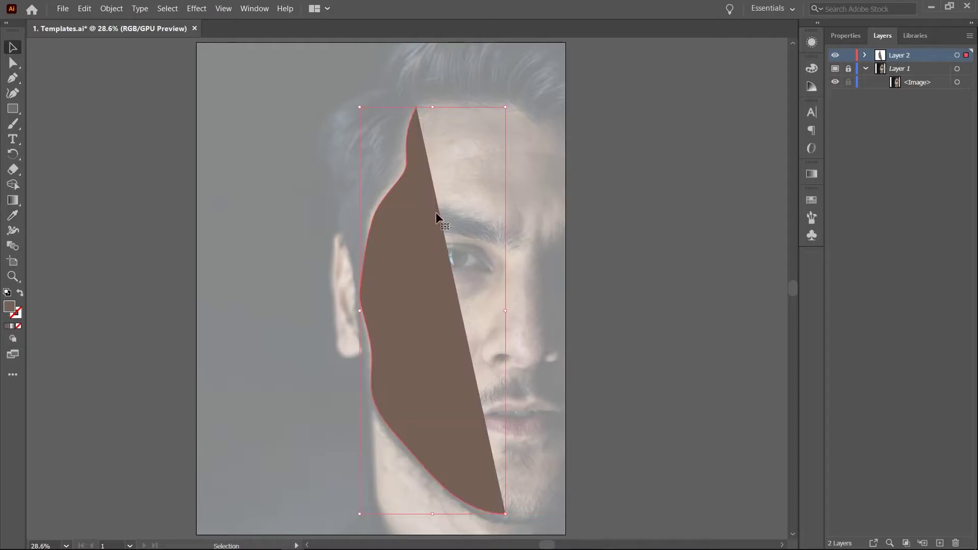
left_click(836, 69)
left_click(835, 70)
left_click(836, 69)
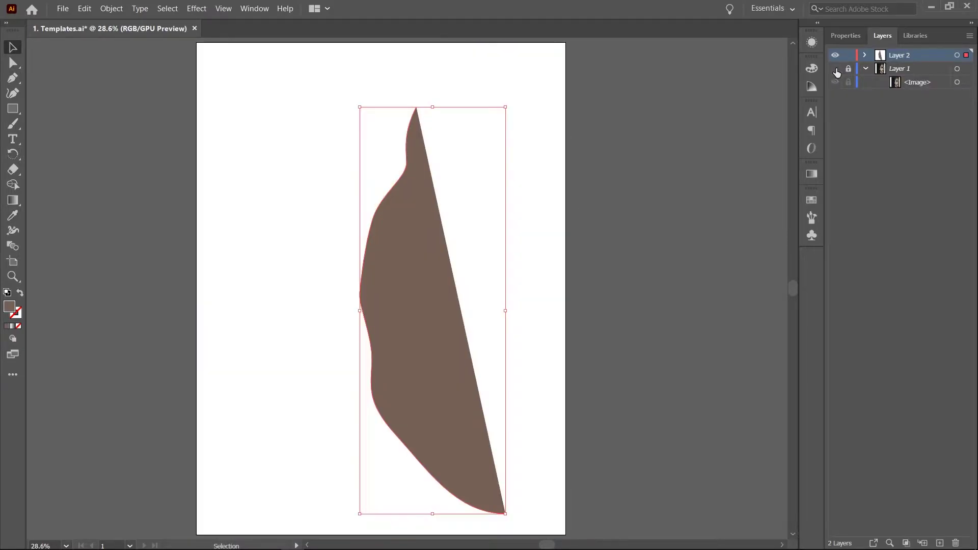
left_click(835, 69)
left_click(518, 206)
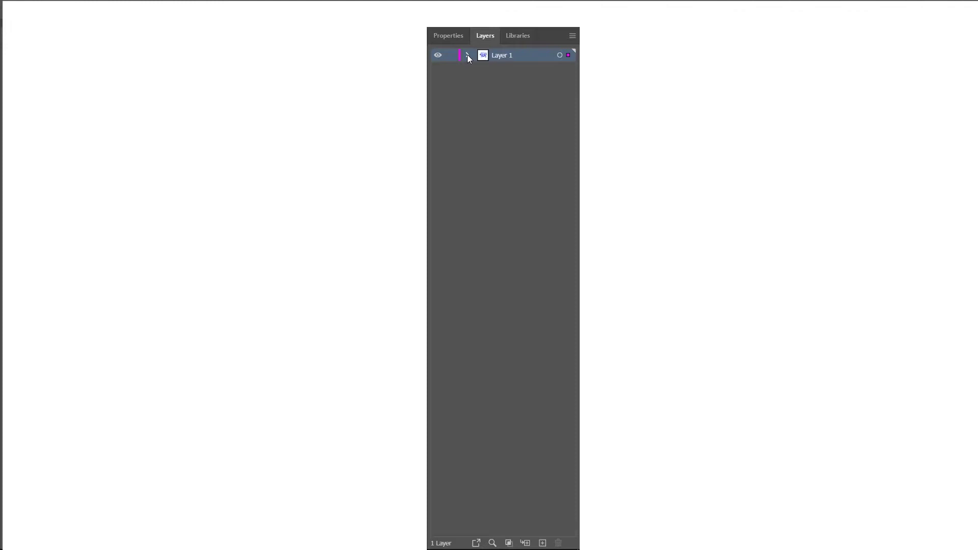
- Expand the nested groups in the Layers panel and select one of the figure's paths
left_click(482, 82)
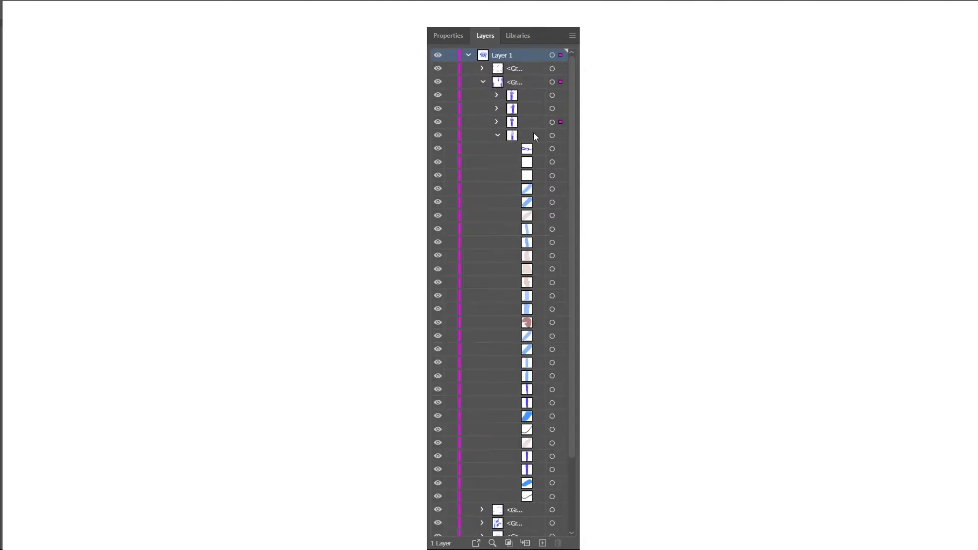
left_click(497, 122)
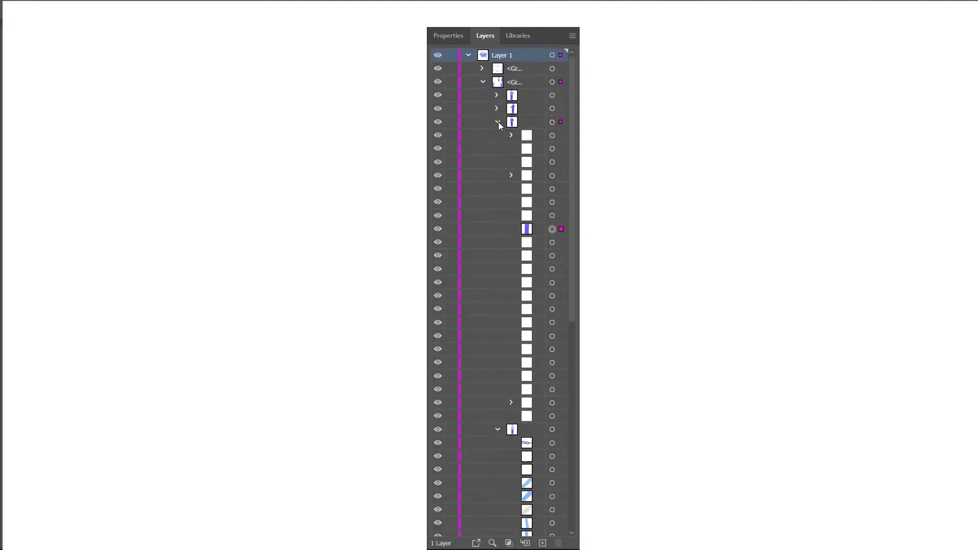
left_click(534, 230)
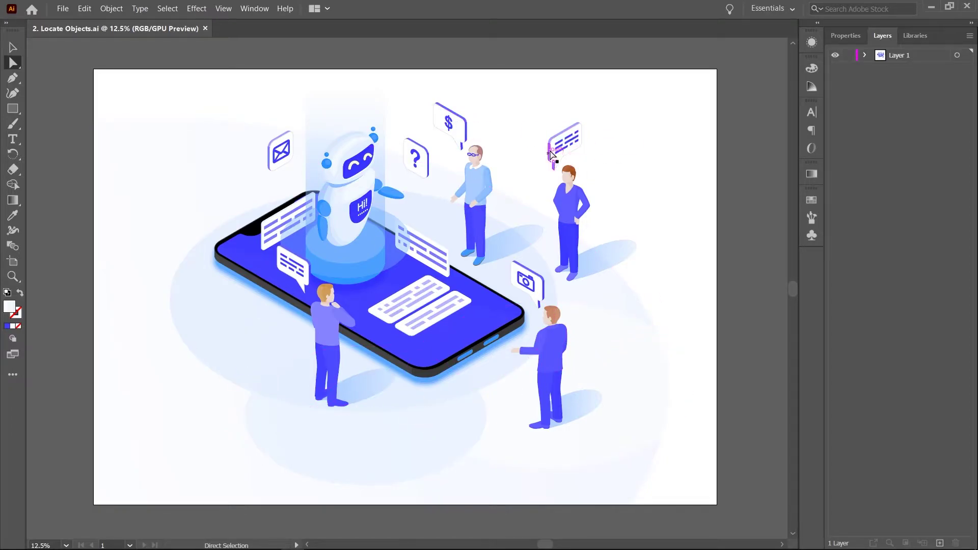
- With the Group Selection tool, select a speech-bubble line and locate it in Layers
left_click(17, 61)
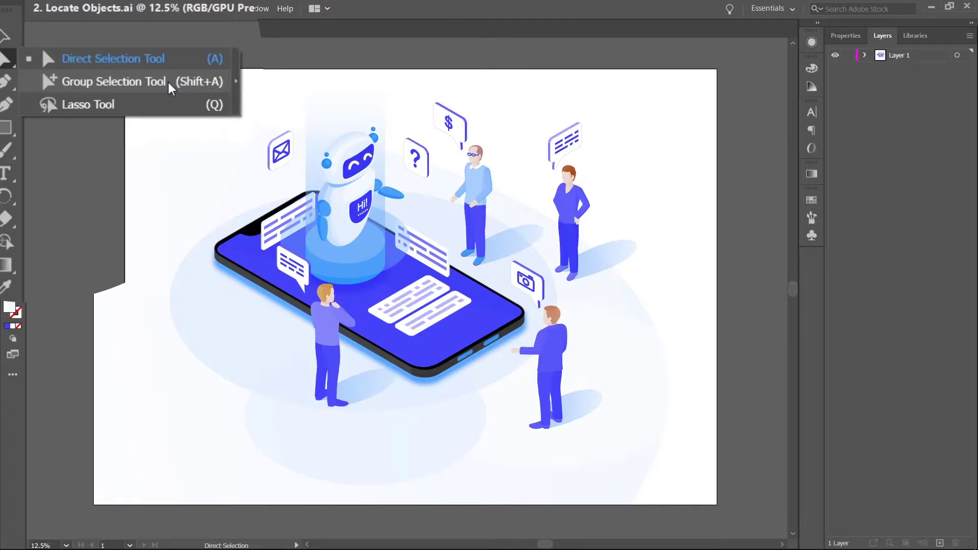
left_click(123, 80)
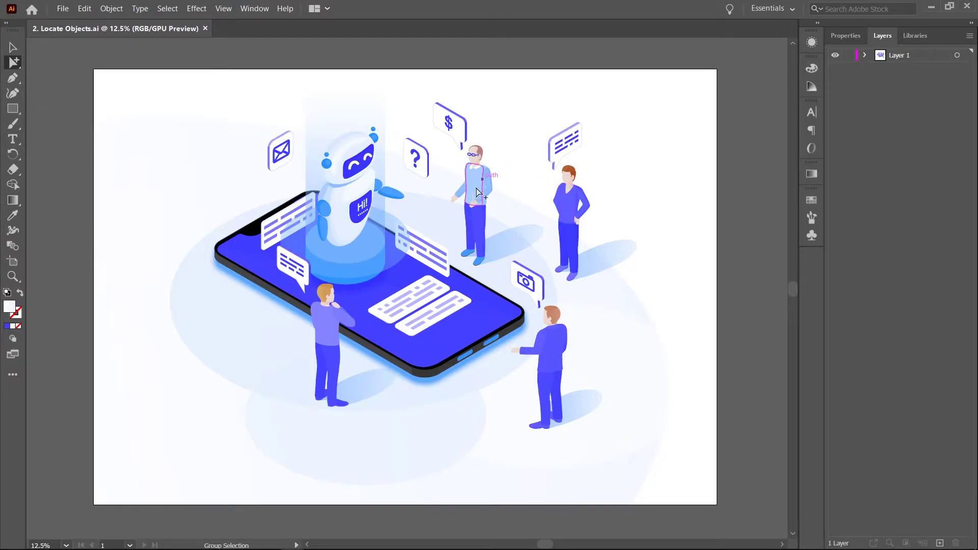
left_click(421, 248)
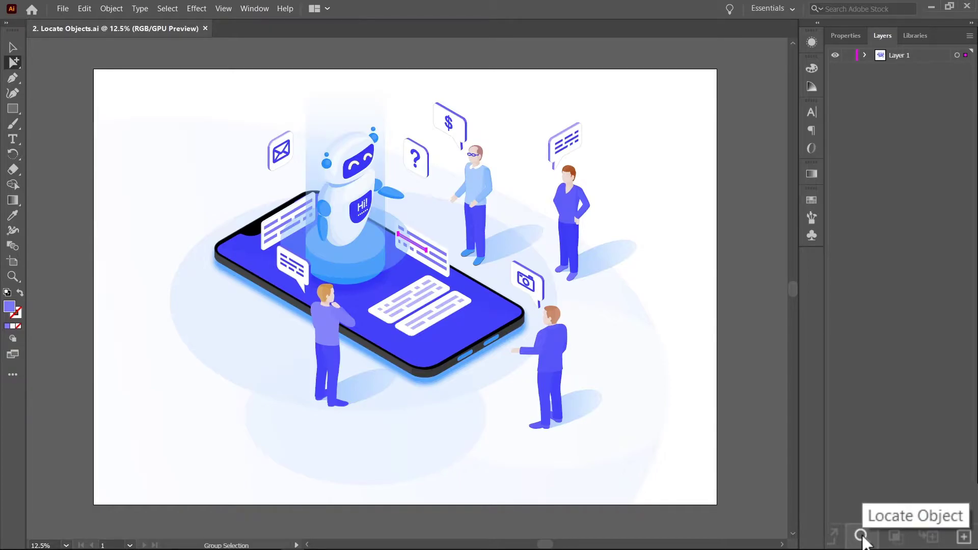
left_click(860, 535)
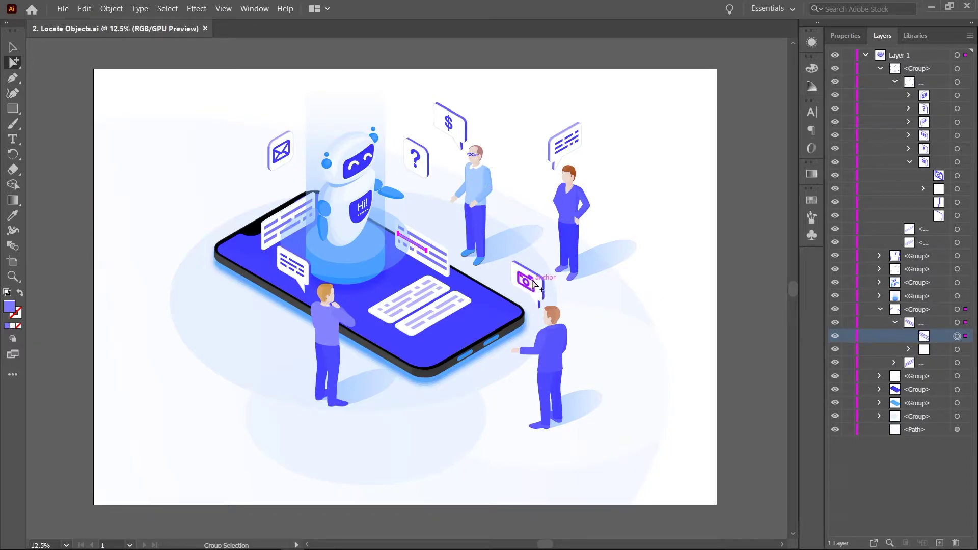
- Select the phone chat bubble's text lines and locate them in the layers list
left_click(531, 282)
left_click(454, 302)
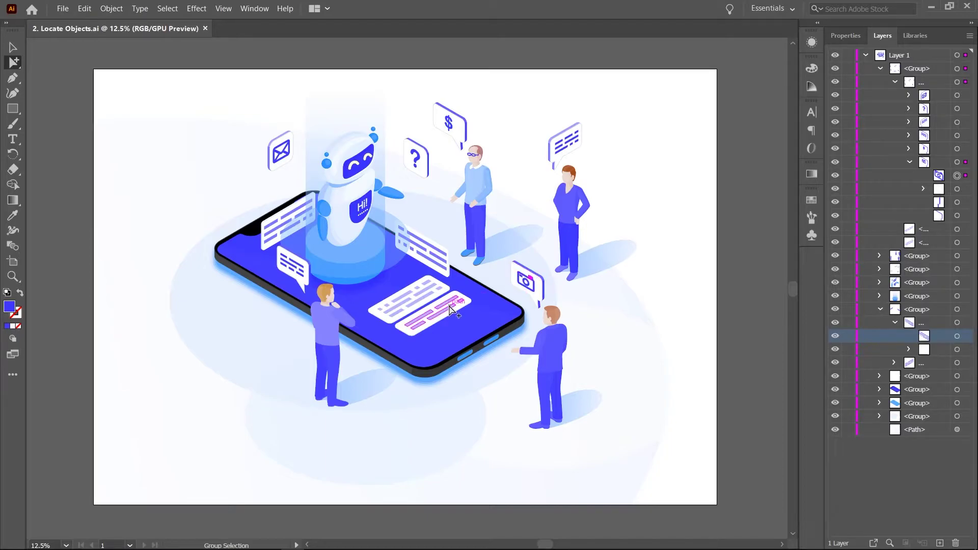
left_click(889, 543)
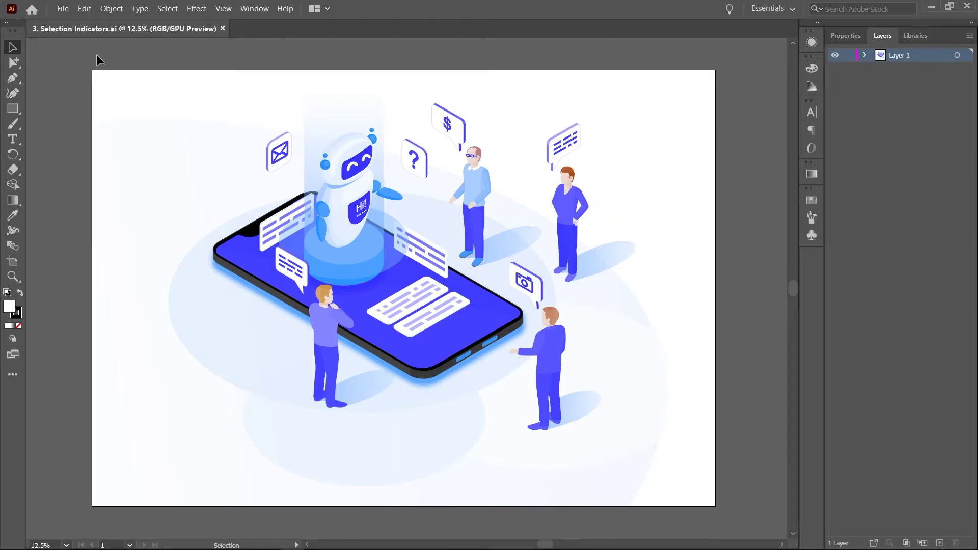
- Marquee the standing man and bubble with Group Selection, then deselect the two ellipses
left_click_drag(13, 62, 71, 61)
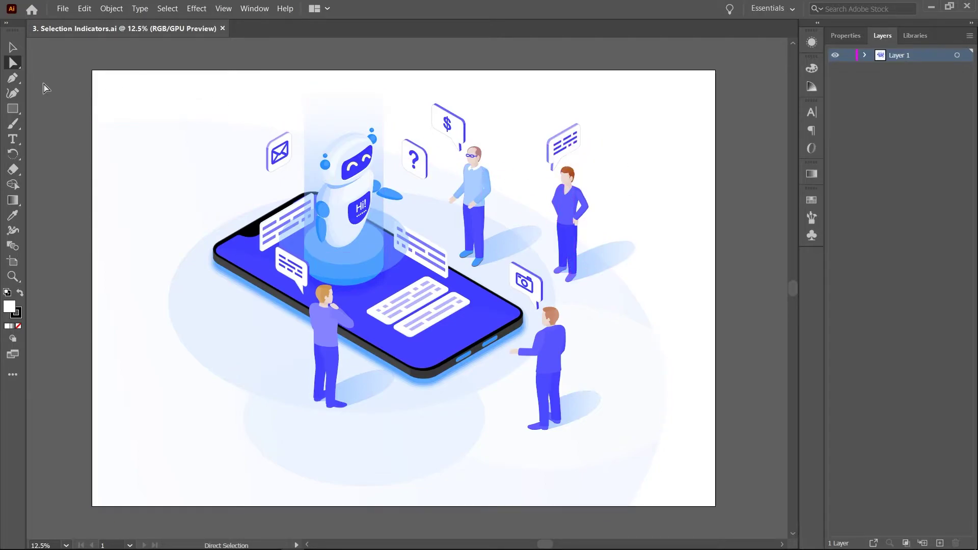
left_click_drag(17, 63, 63, 78)
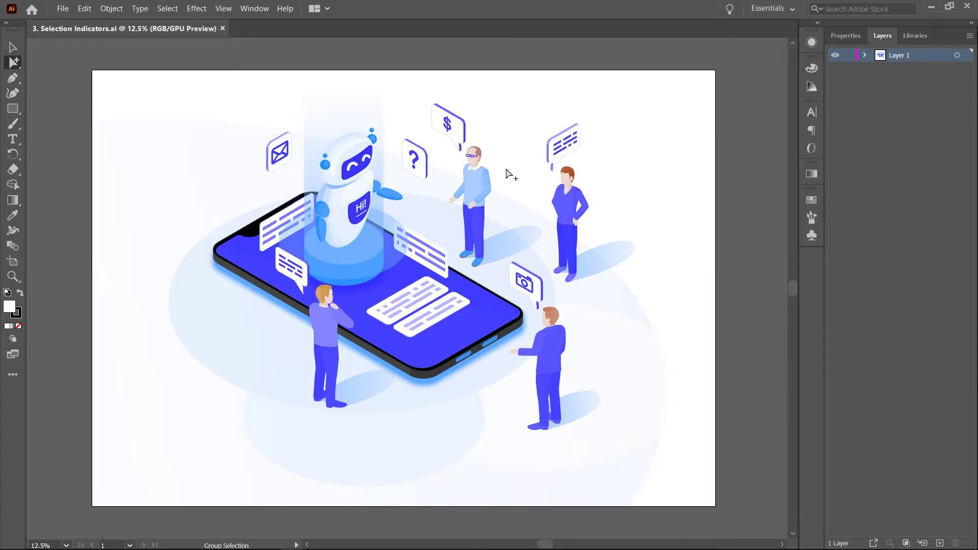
left_click_drag(544, 121, 634, 285)
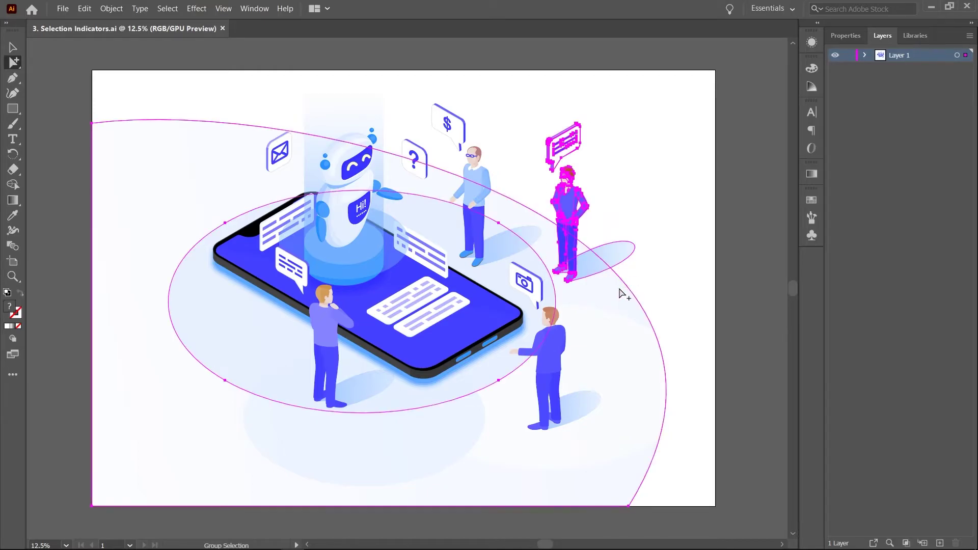
left_click(535, 261, "shift")
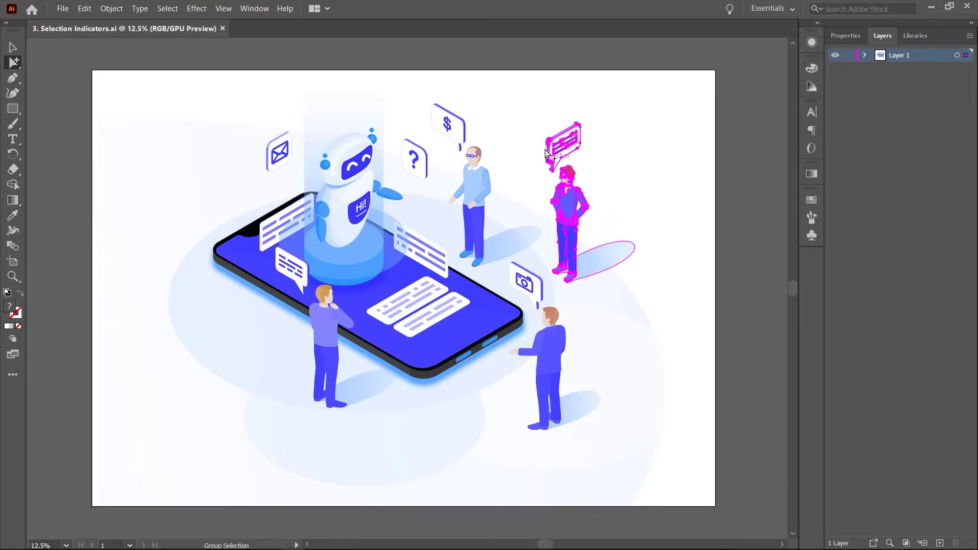
left_click(585, 255, "shift")
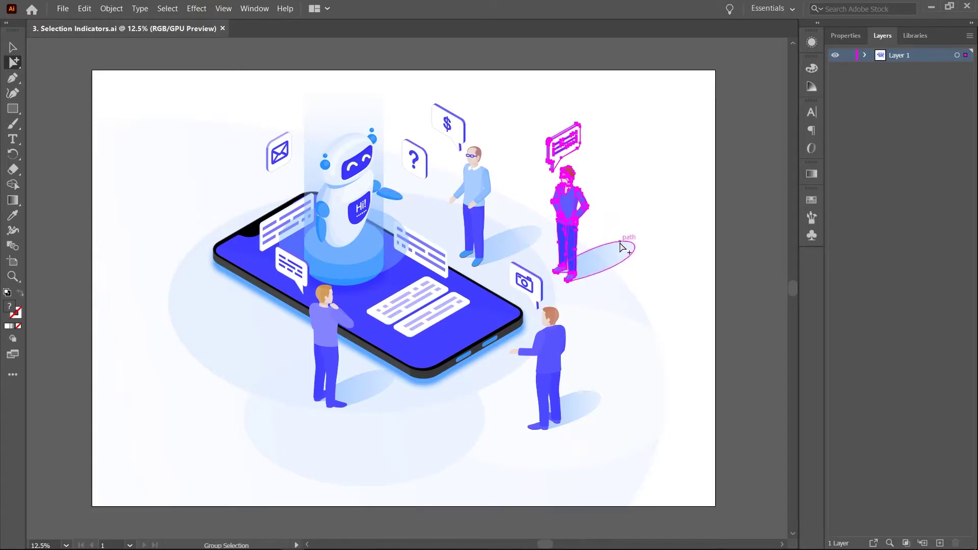
- Expand and collapse Layer 1's groups to inspect the selected artwork
left_click(864, 56)
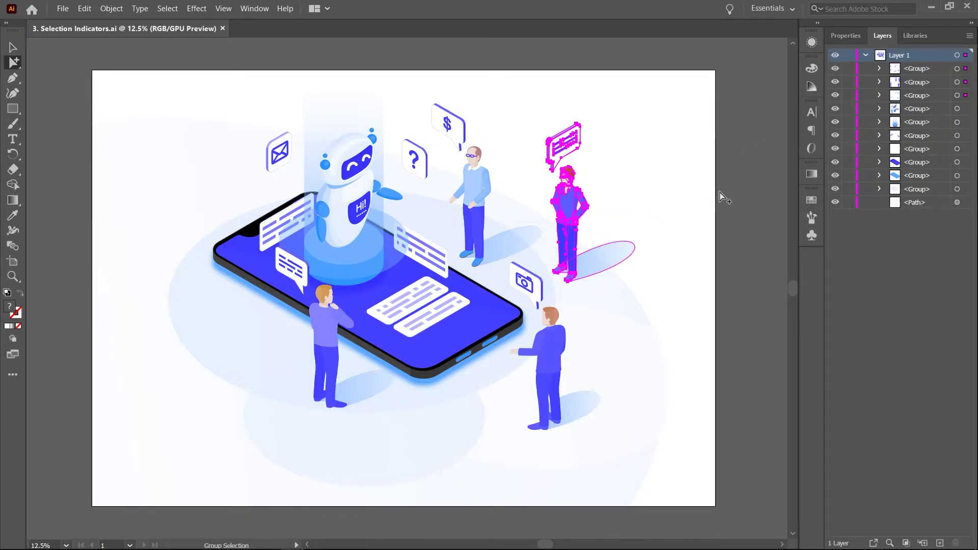
left_click(879, 95)
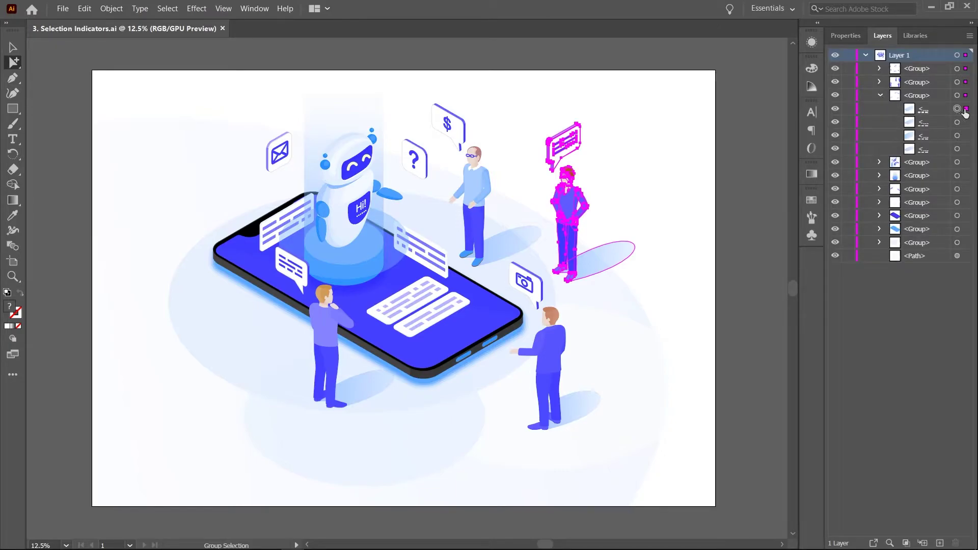
left_click(879, 82)
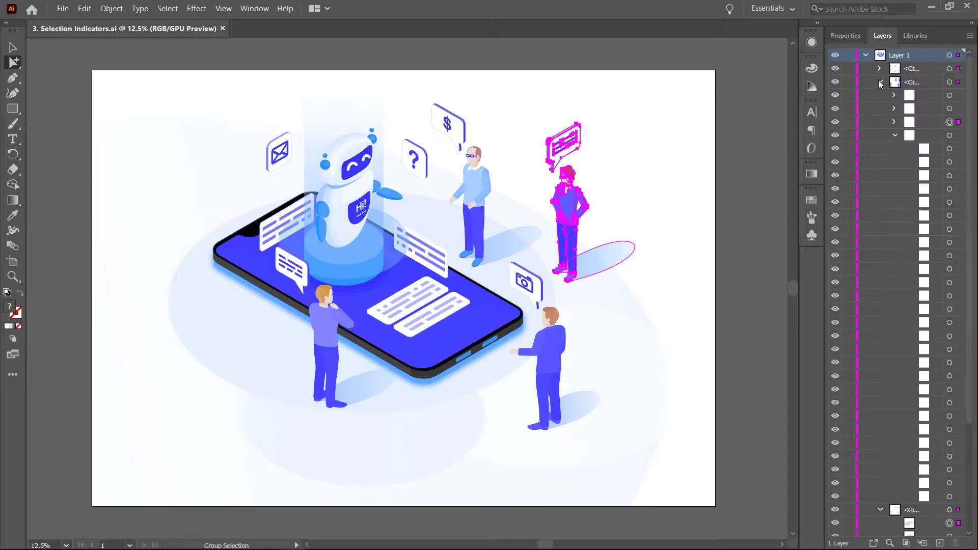
left_click(893, 122)
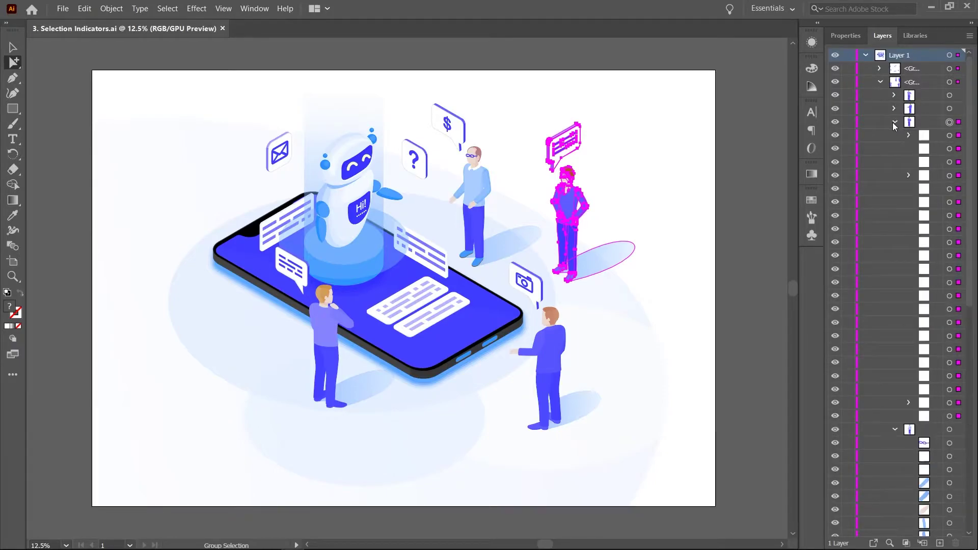
left_click(893, 122)
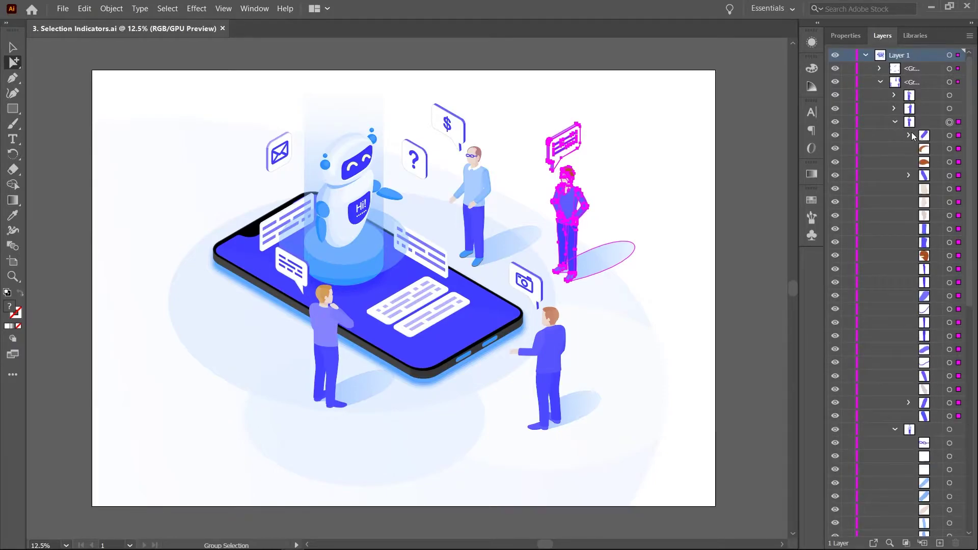
left_click(879, 83)
left_click(880, 96)
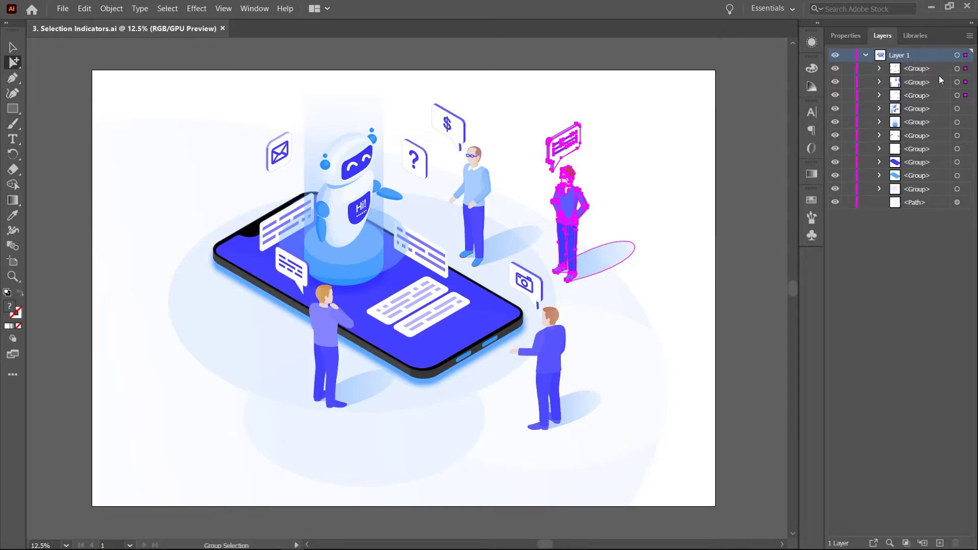
- Collapse Layer 1 and add a new layer named 'Guy 1'
left_click(865, 55)
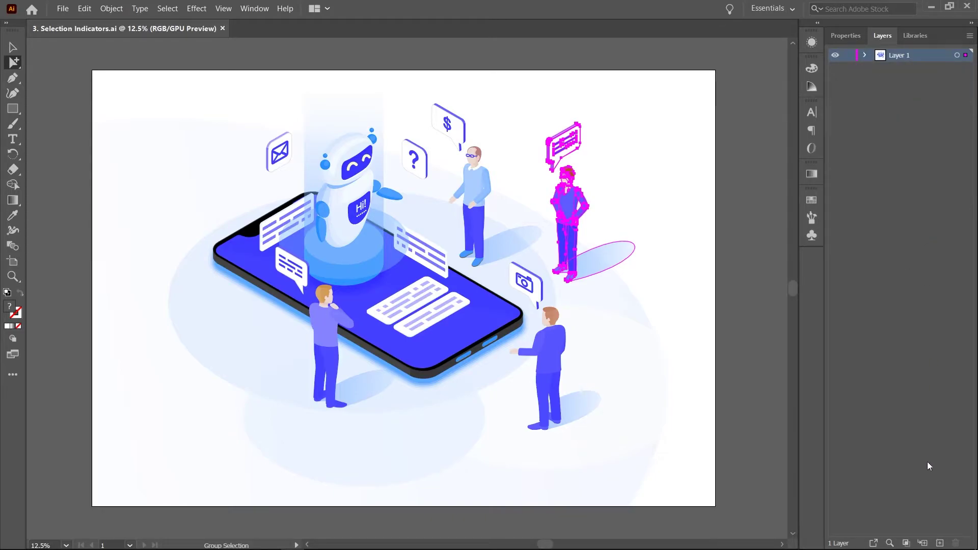
left_click(939, 540)
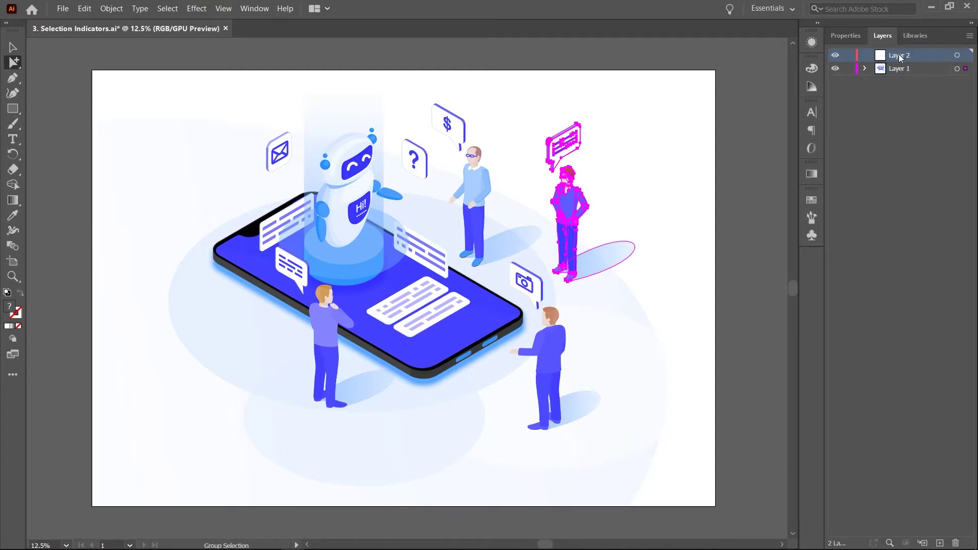
double_click(898, 54)
type("Guy 1")
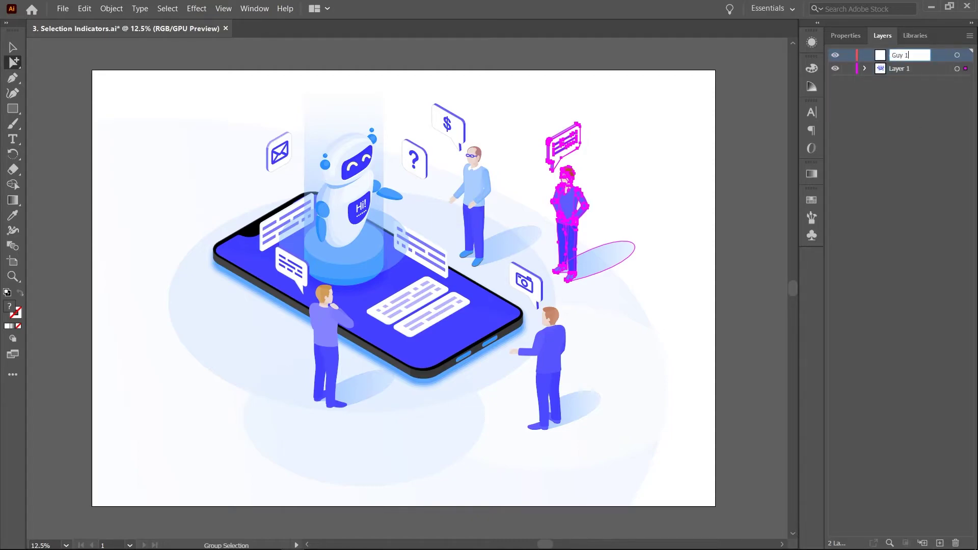
key("Return")
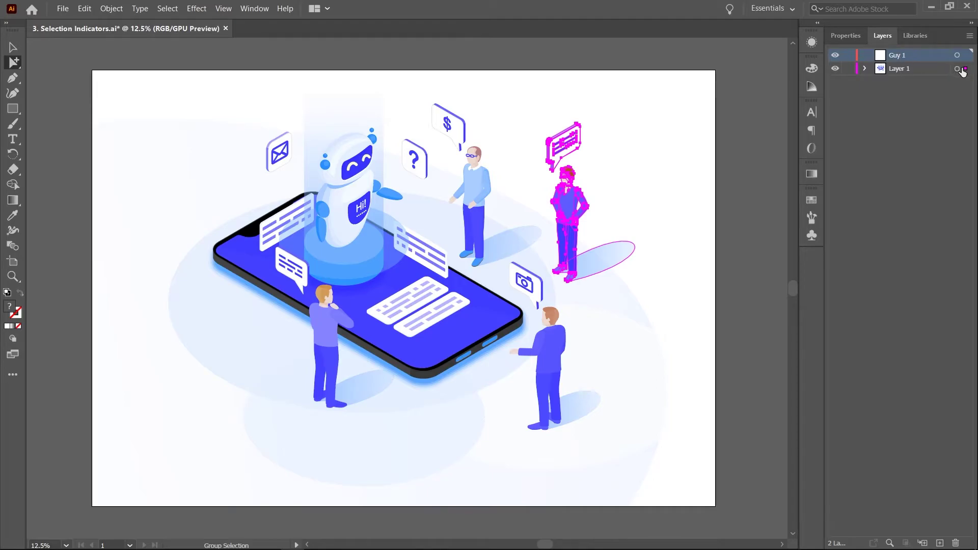
- Move the selected man onto Guy 1 and confirm by toggling its visibility
left_click_drag(965, 74, 966, 56)
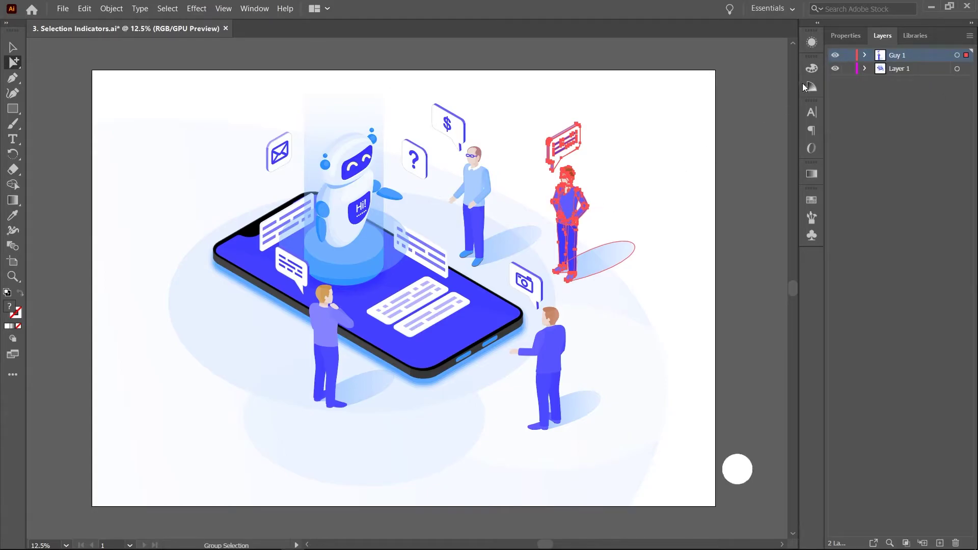
left_click(833, 56)
left_click(833, 56)
left_click(833, 56)
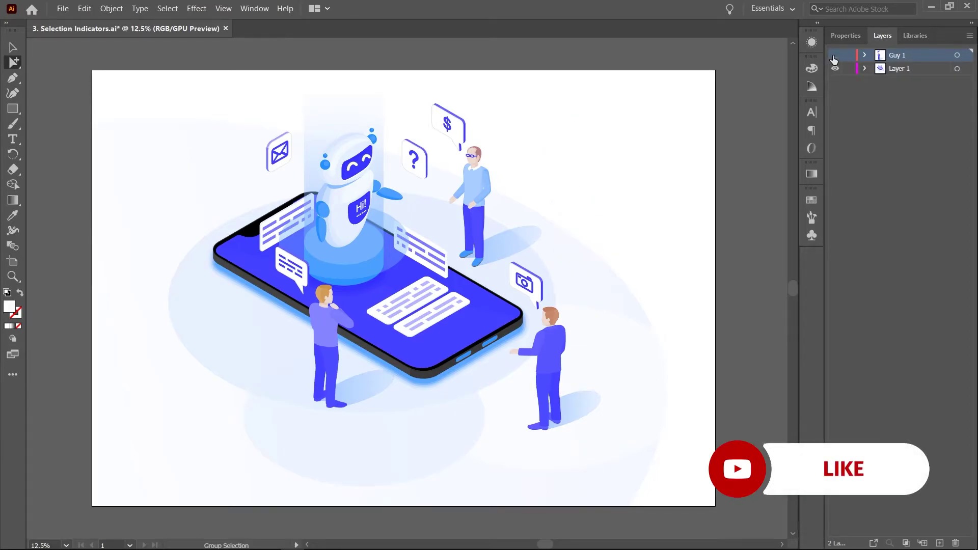
left_click(834, 55)
left_click(834, 55)
left_click(834, 55)
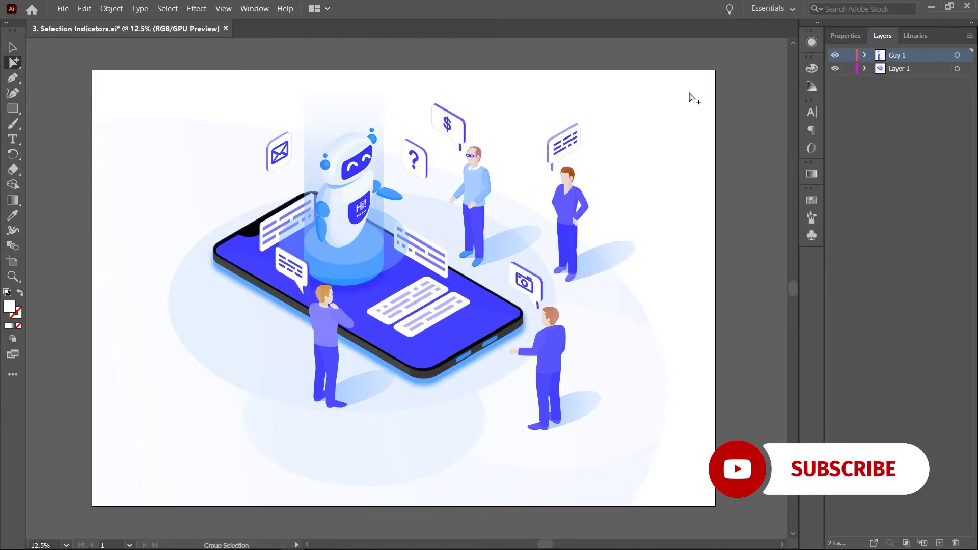
key("v")
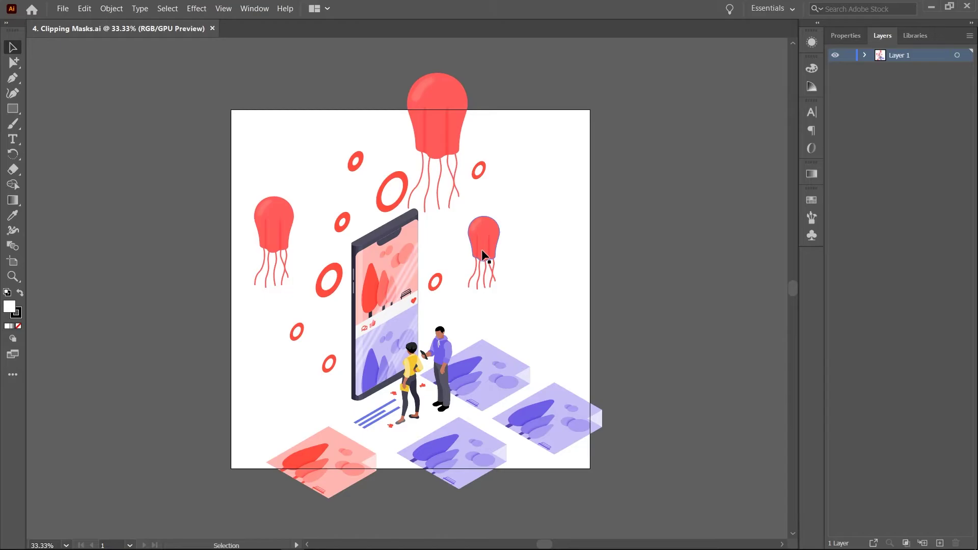
- Zoom in and draw an Ellipse Tool circle over the small right-hand jellyfish
scroll(485, 246, "up", 1)
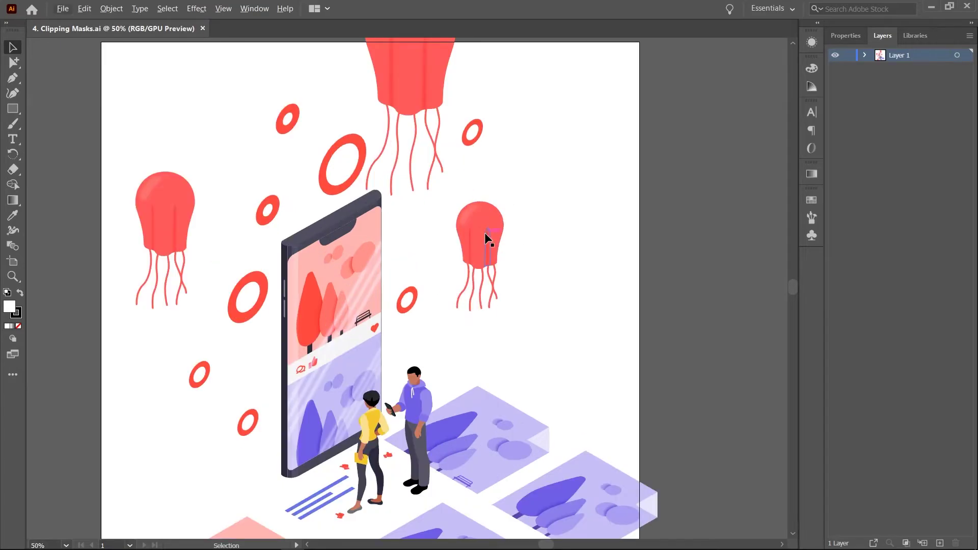
left_click(464, 243)
left_click(536, 250)
left_click_drag(13, 109, 48, 124)
left_click_drag(438, 201, 514, 239)
key("v")
left_click(548, 300)
left_click(491, 302)
left_click(525, 257)
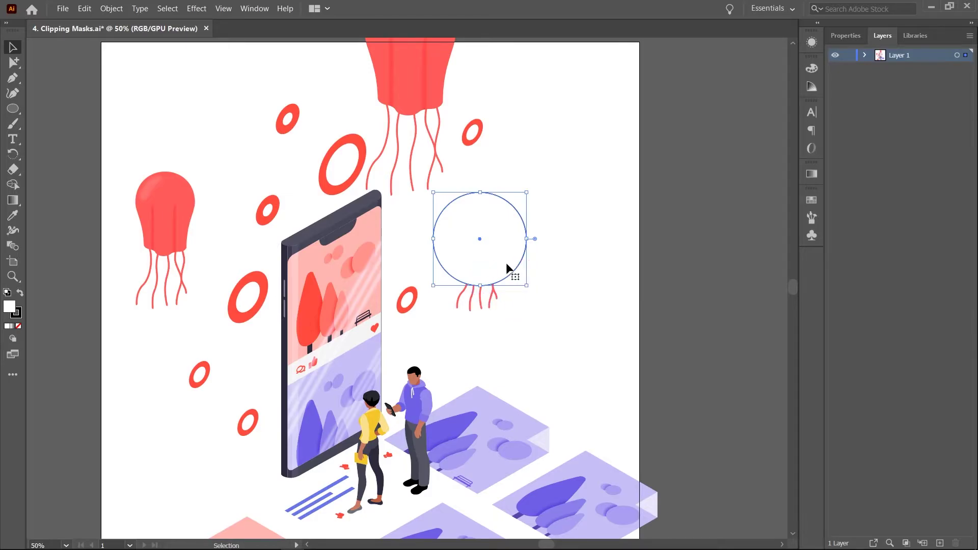
- Select the jellyfish together with the circle and apply Make Clipping Mask
left_click(864, 55)
left_click(491, 295, "shift")
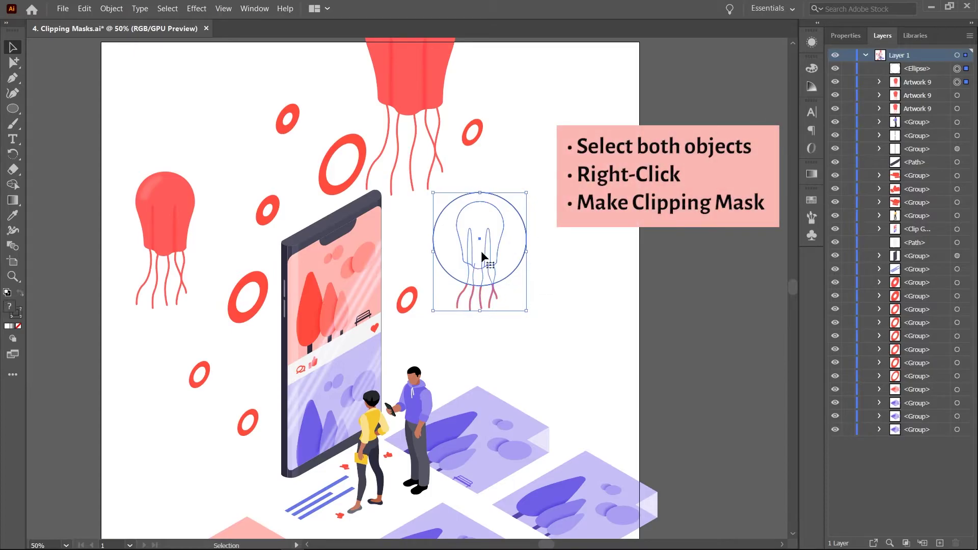
right_click(521, 239)
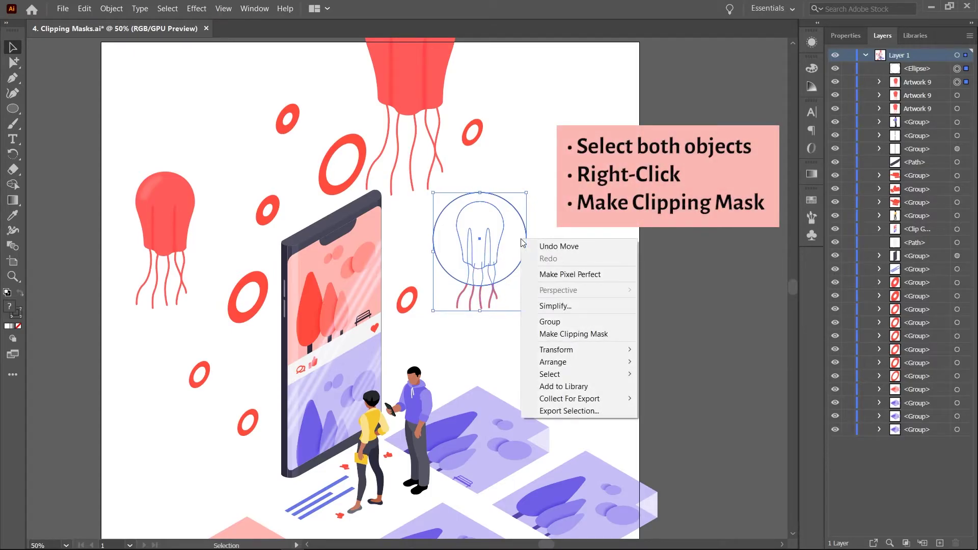
left_click(554, 332)
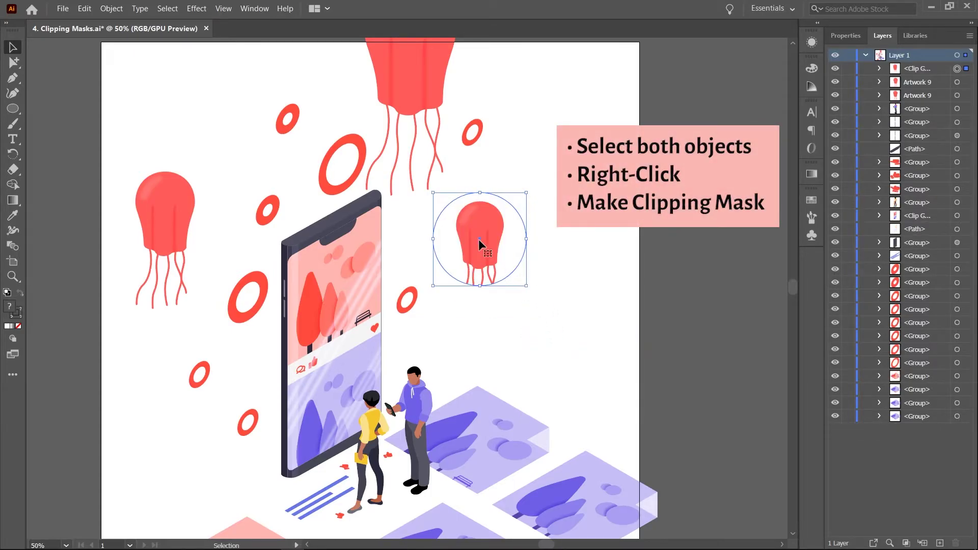
- Inspect the new Clip Group in the widened Layers panel, then deselect and zoom out
left_click(920, 69)
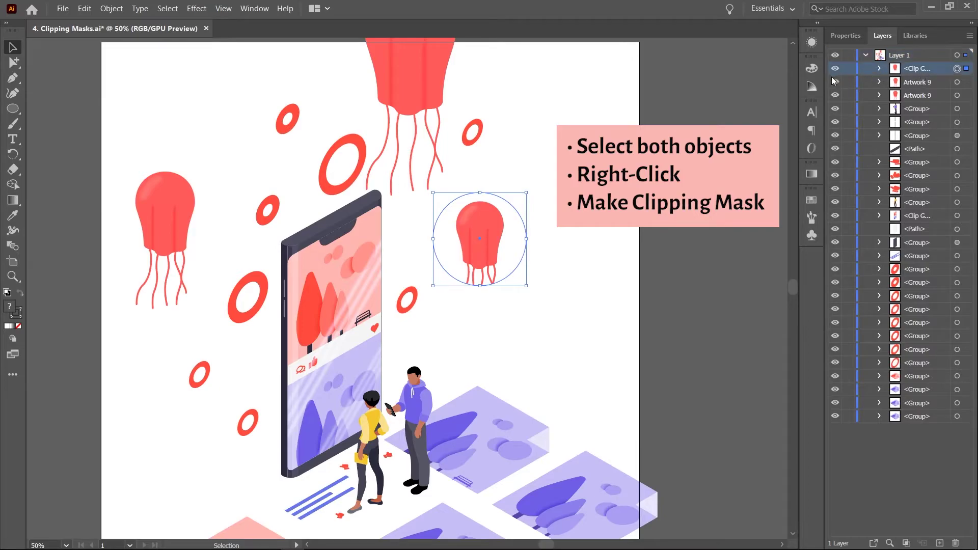
left_click_drag(825, 82, 793, 82)
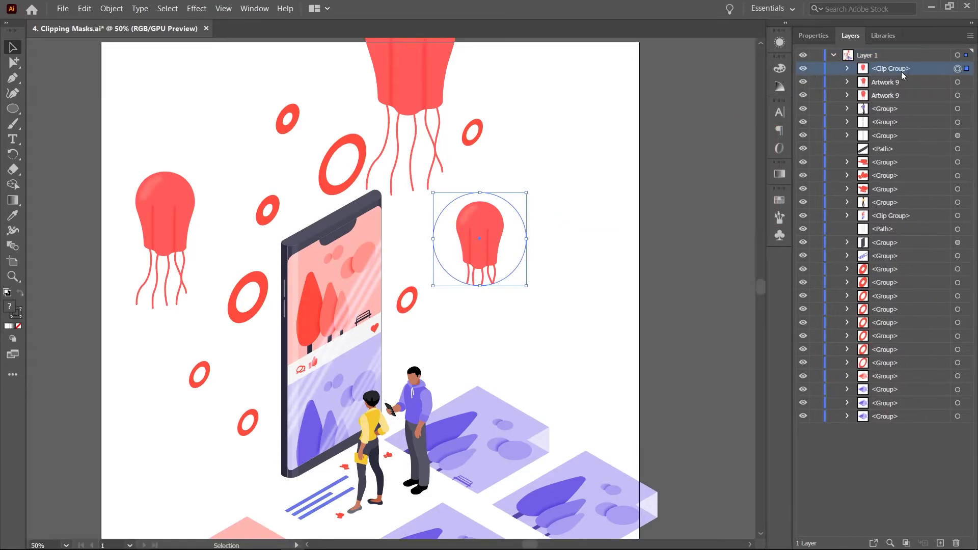
left_click(847, 68)
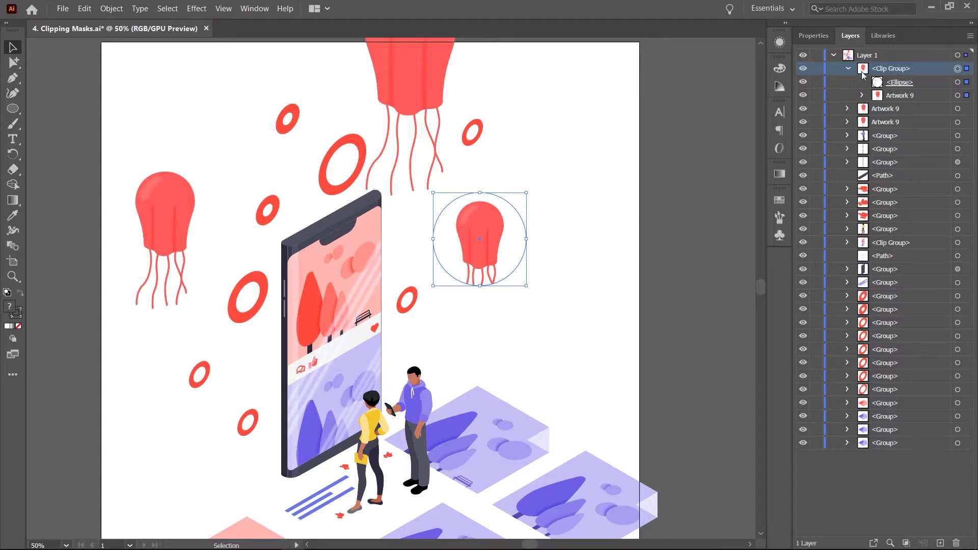
left_click(897, 97)
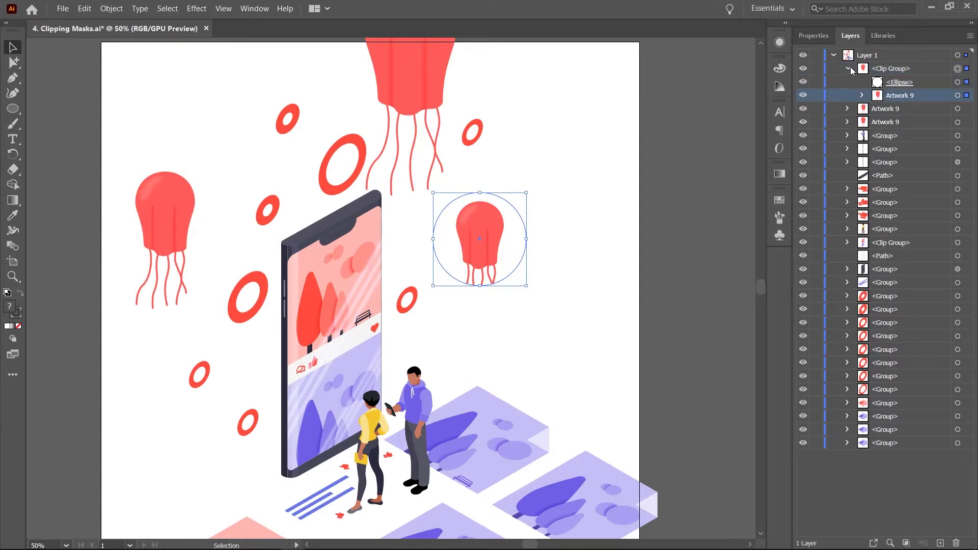
left_click(848, 68)
left_click(572, 198)
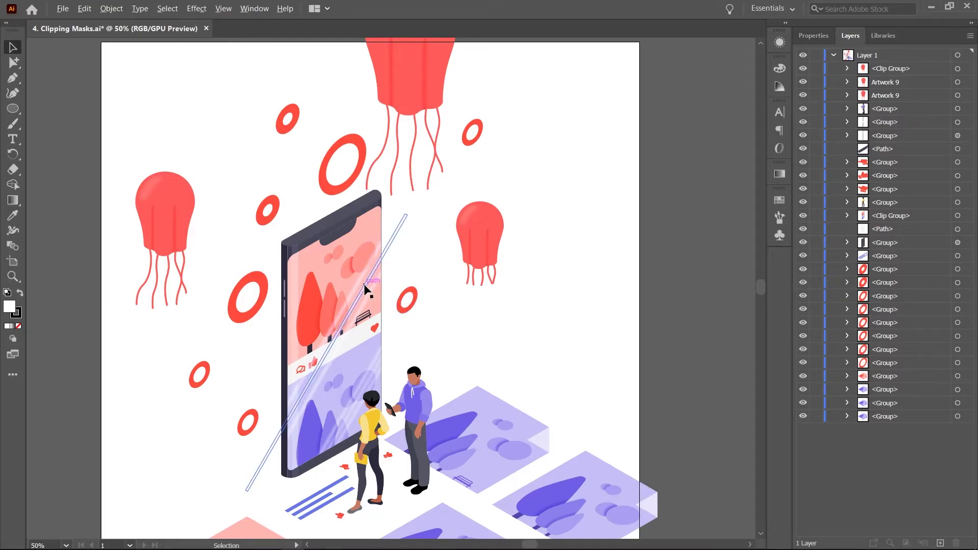
scroll(364, 286, "down", 1)
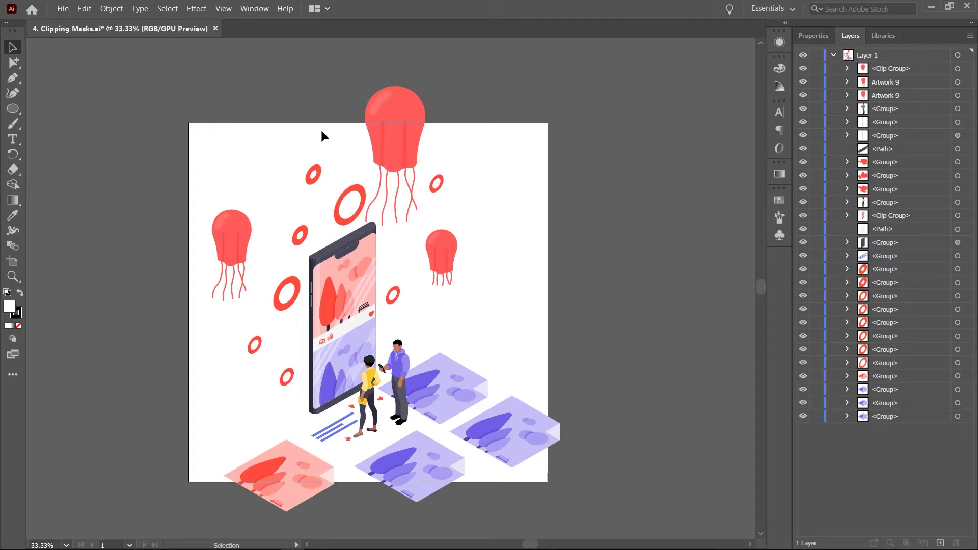
- Draw a white square covering the whole artboard
left_click_drag(14, 111, 64, 109)
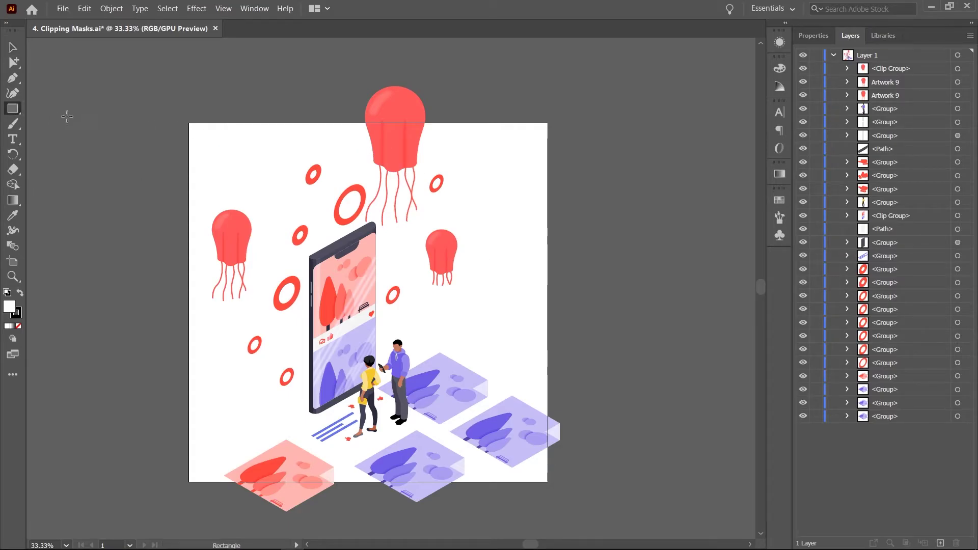
left_click_drag(188, 123, 547, 478)
key("v")
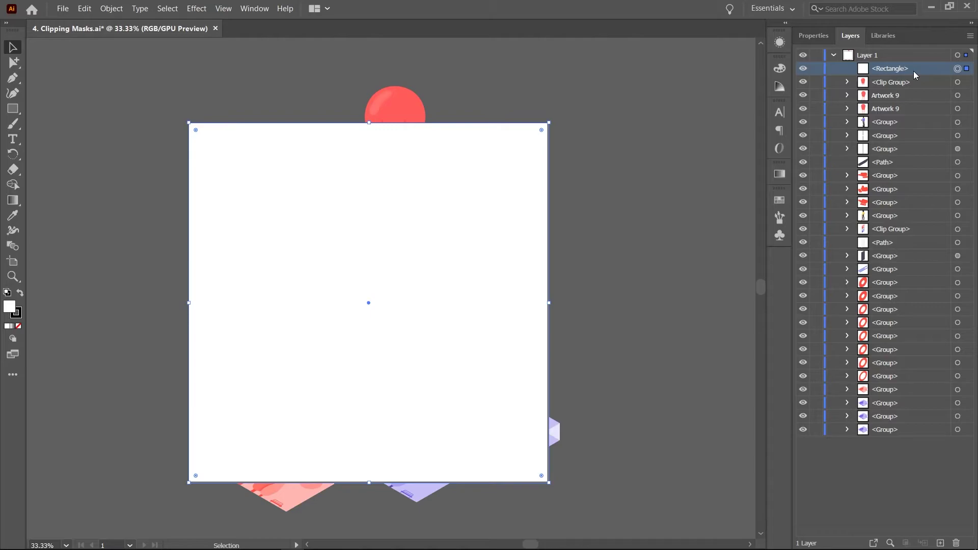
- Bring the white square to the front with Arrange > Bring to Front and target Layer 1
right_click(481, 235)
mouse_move(512, 441)
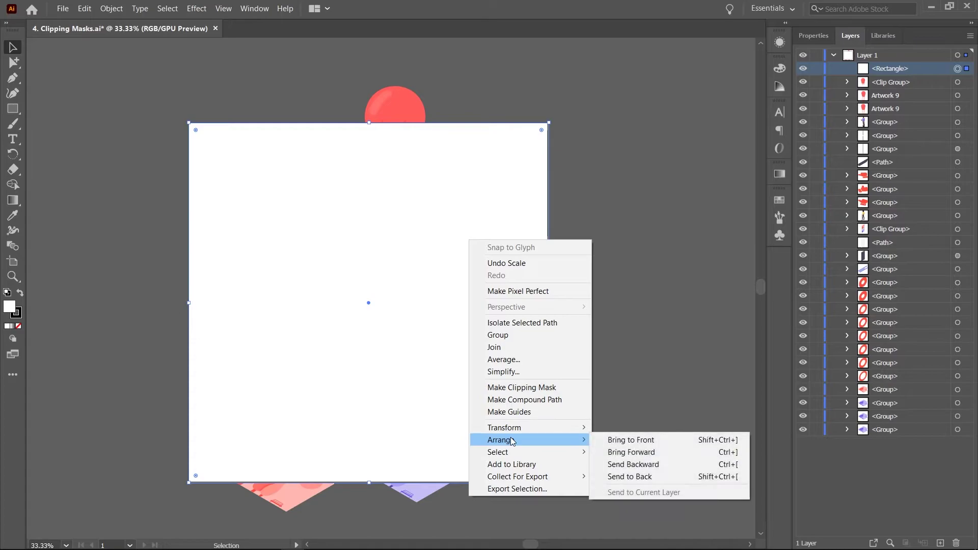
left_click(608, 439)
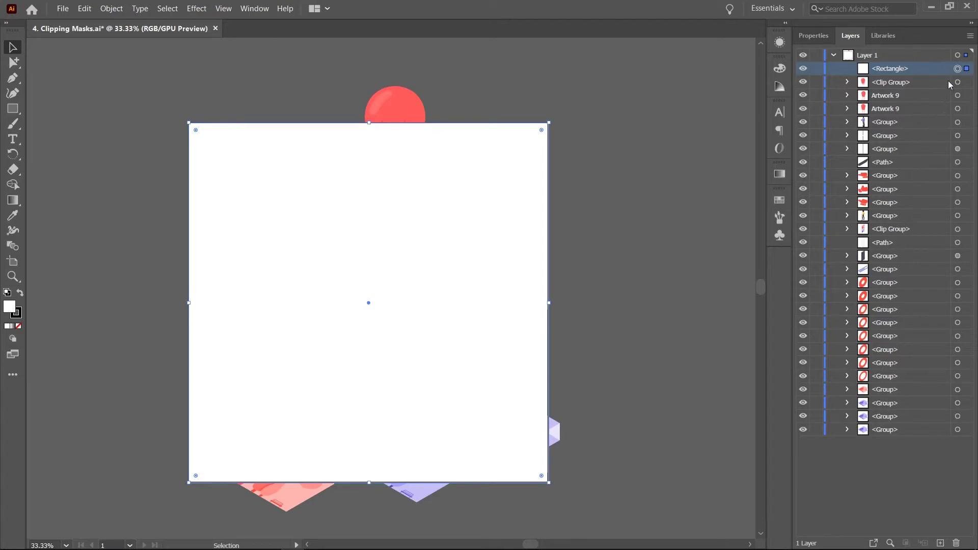
left_click(896, 56)
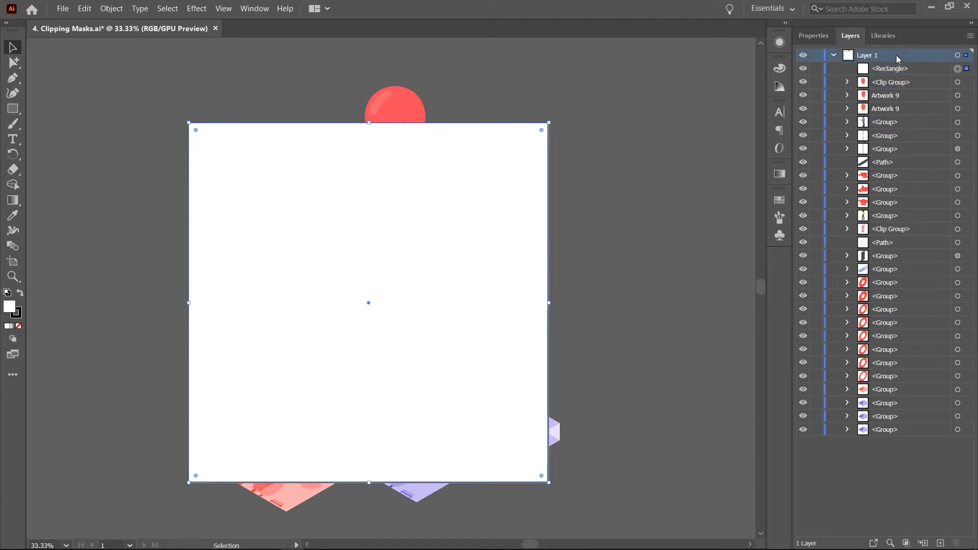
- Clip Layer 1 to the white square, lock it, and draw a circle around the small jellyfish
left_click(906, 543)
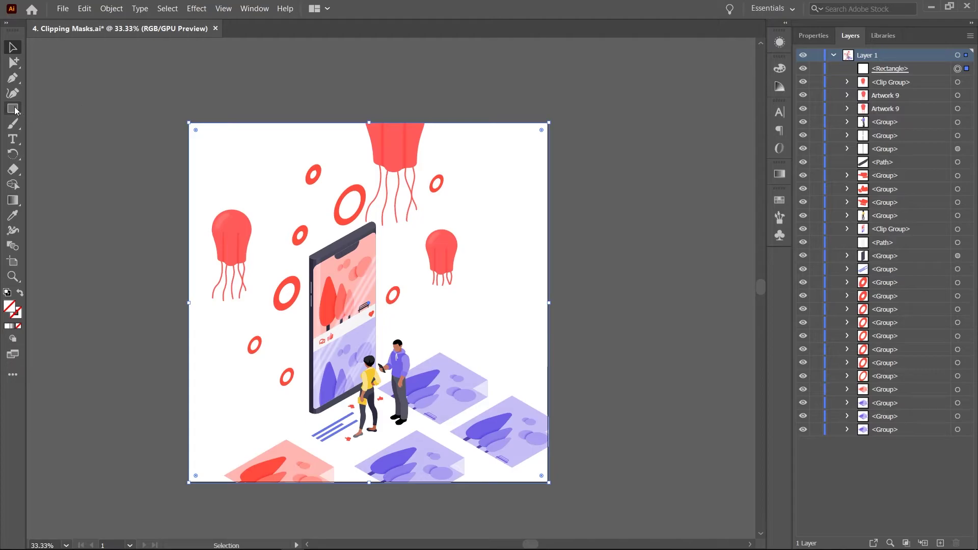
left_click(817, 68)
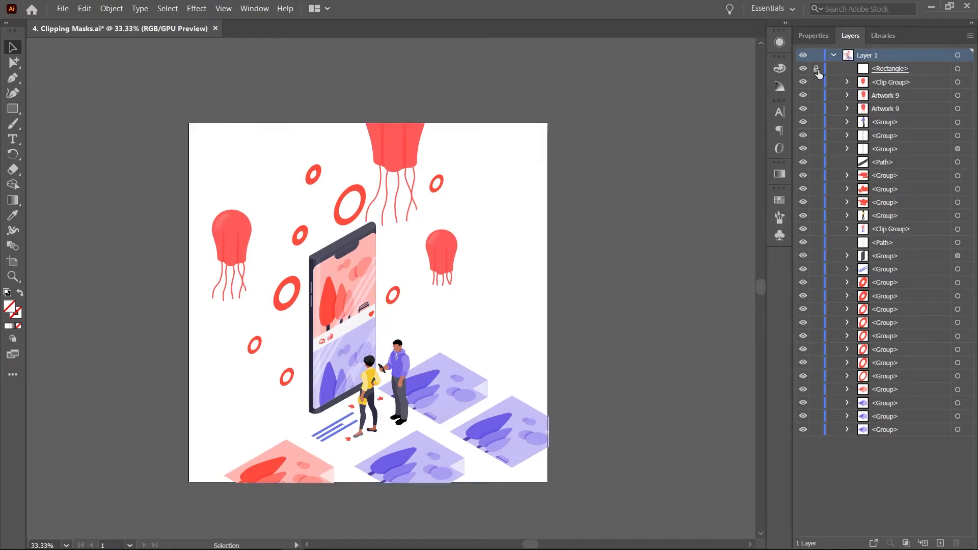
left_click(12, 108)
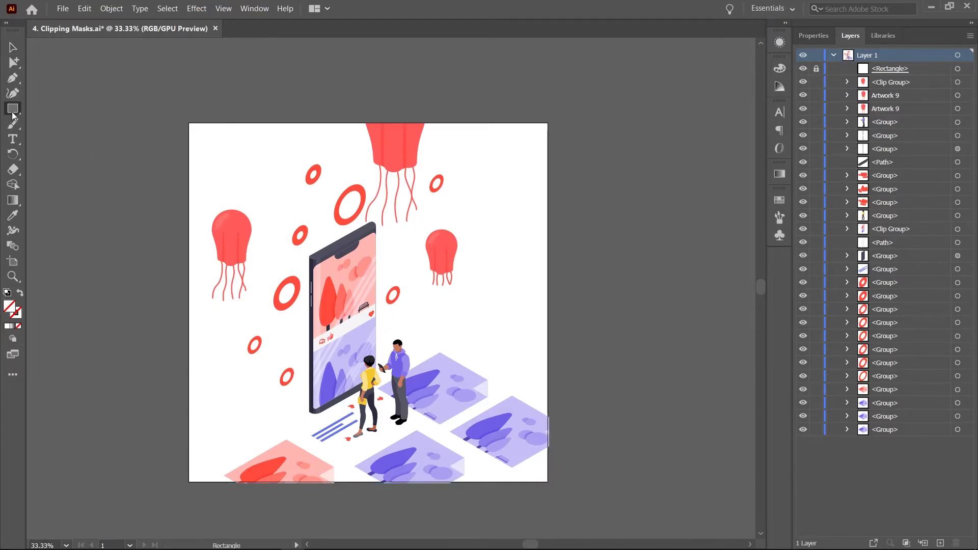
left_click(46, 124)
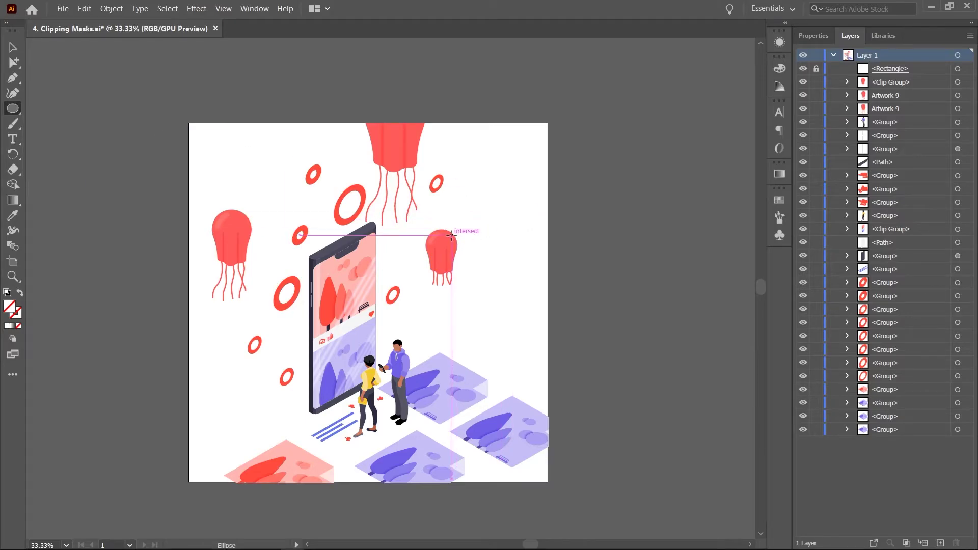
left_click_drag(441, 254, 473, 286)
key("i")
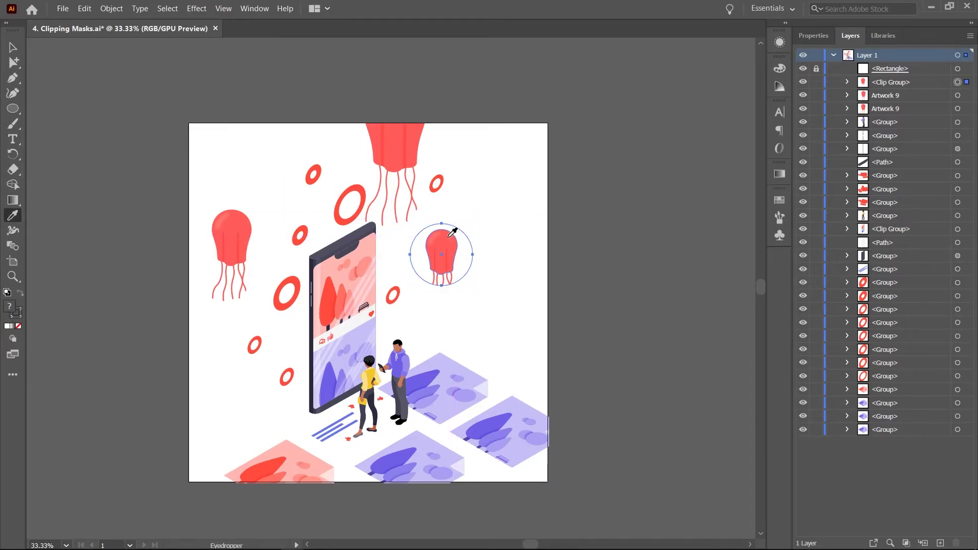
key("l")
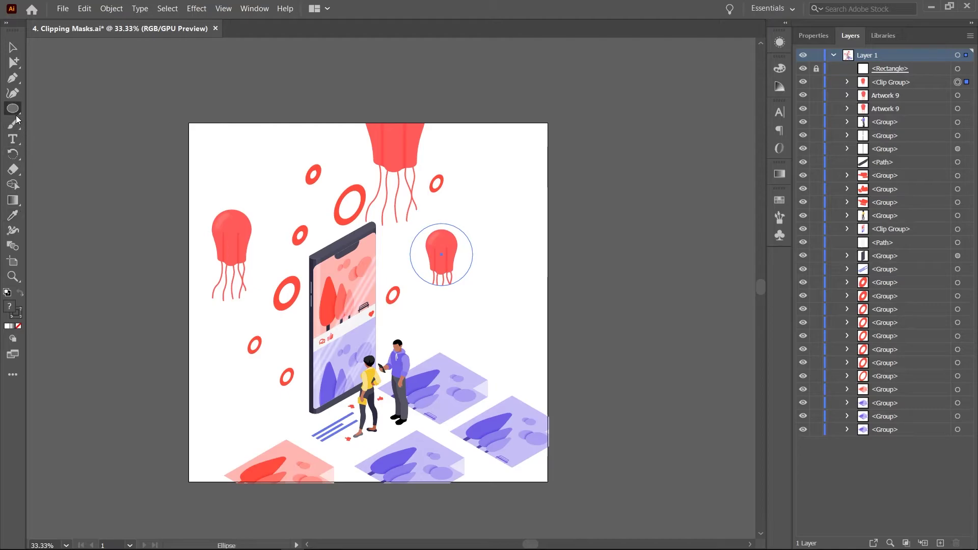
key("v")
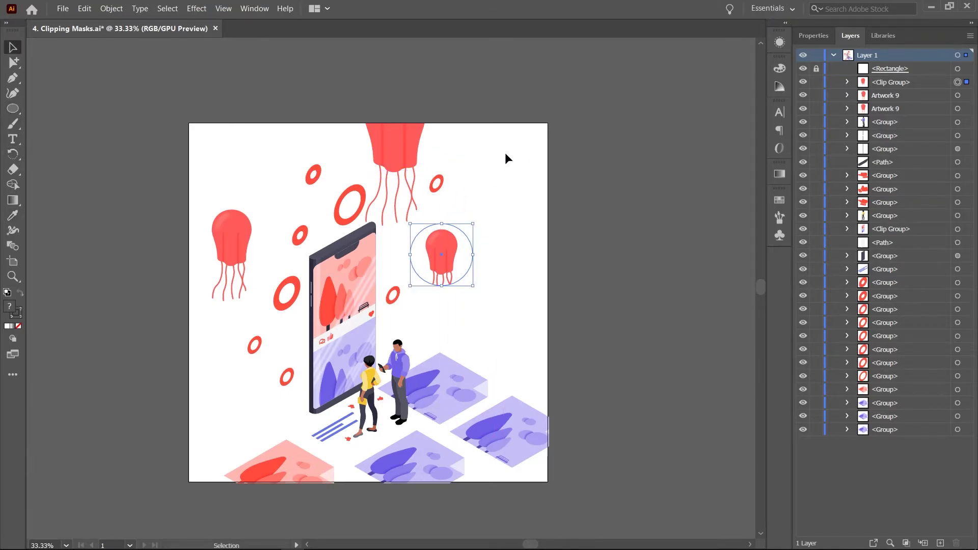
left_click(505, 153)
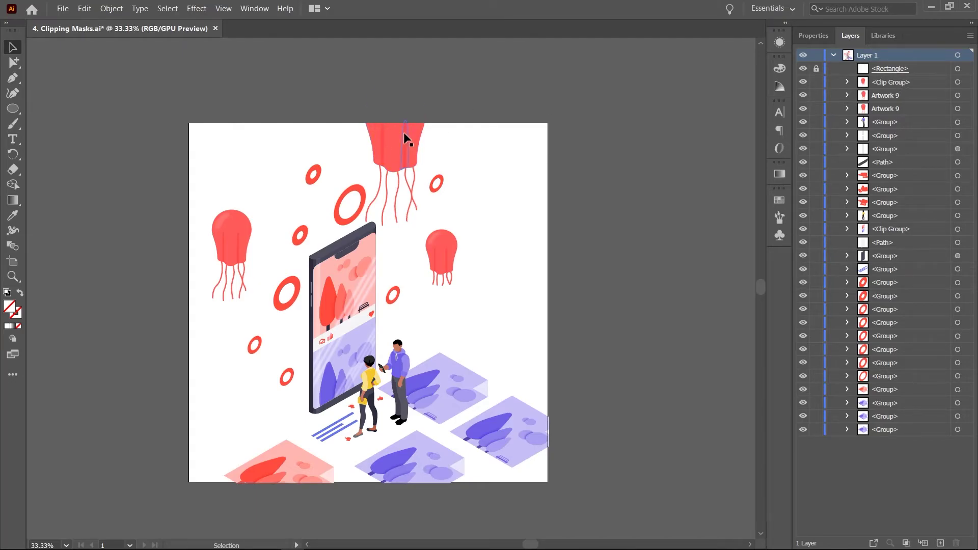
- Draw a circle on the artboard's right edge filled with the sampled jellyfish red
left_click(13, 109)
left_click_drag(521, 144, 600, 221)
key("i")
left_click(448, 240)
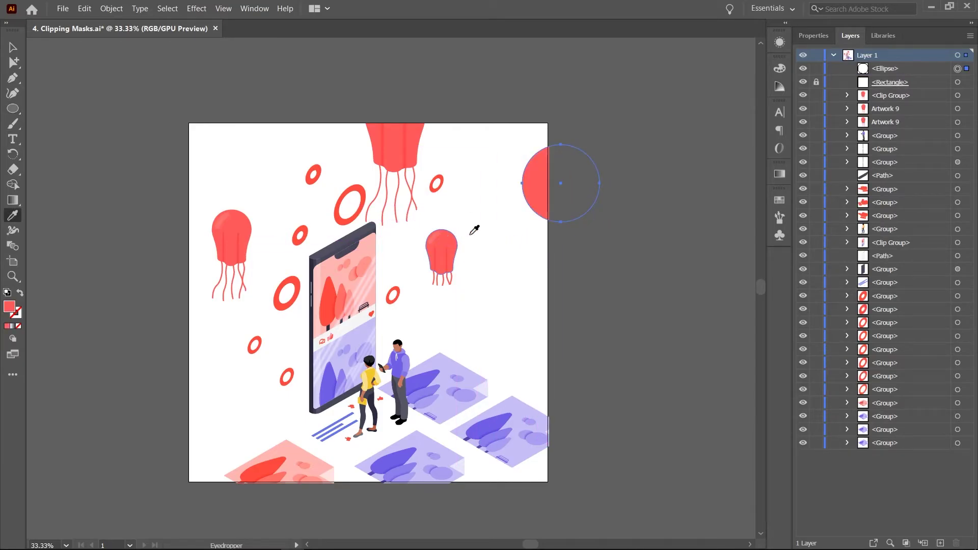
key("v")
left_click(499, 181)
- Copy the red circle to the artboard's top edge and nudge the right circle onto its edge
left_click_drag(543, 200, 247, 120)
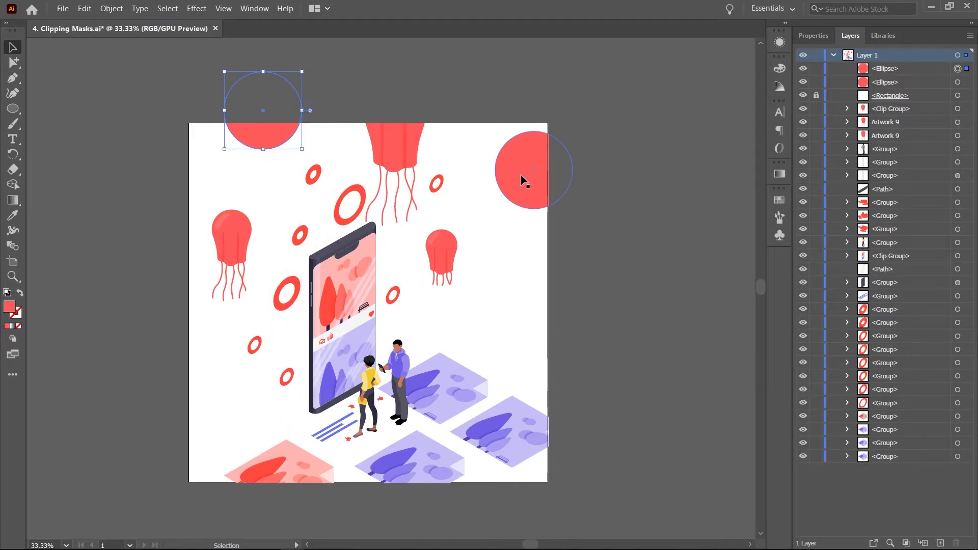
left_click_drag(522, 174, 532, 193)
left_click(507, 258)
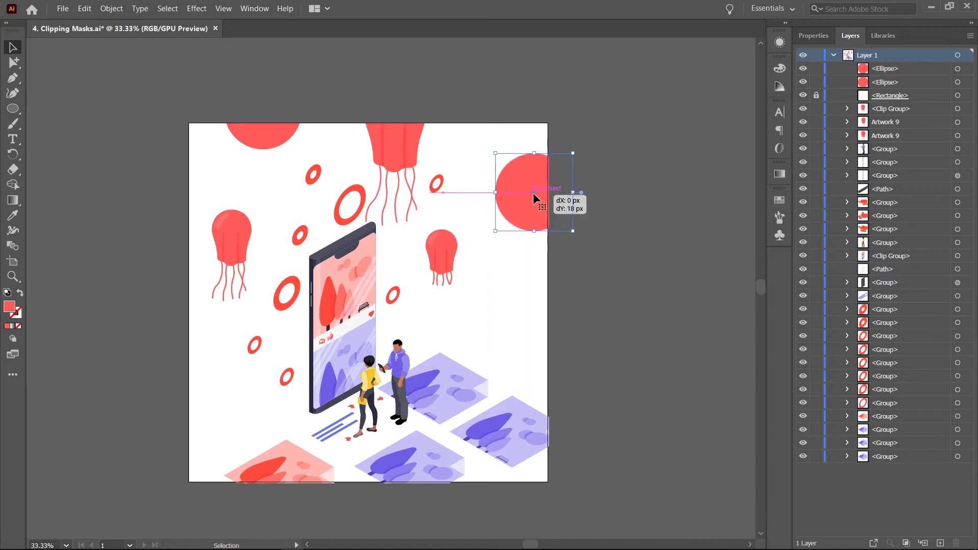
left_click(533, 250)
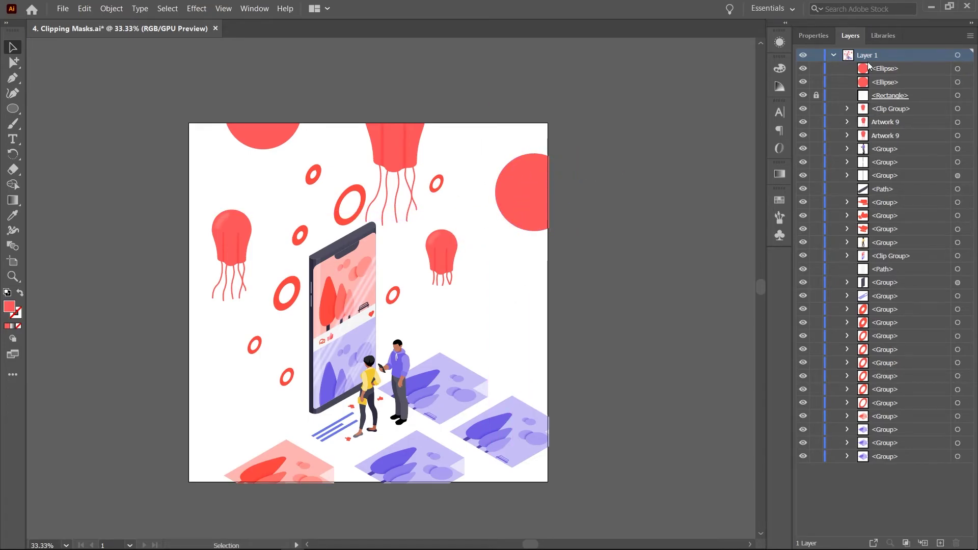
- Create Layer 2 and move the right-edge red circle into it
left_click(940, 543)
left_click(511, 194)
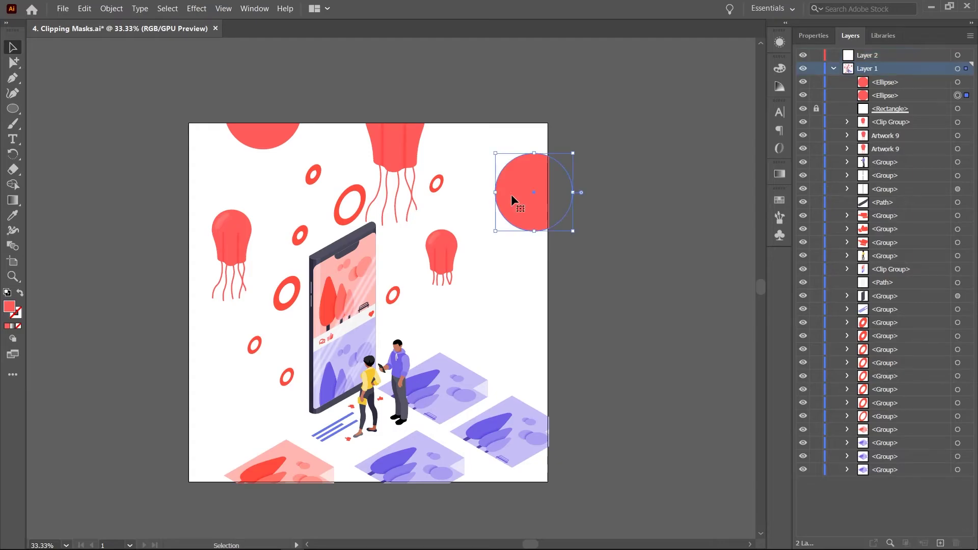
left_click_drag(966, 95, 966, 56)
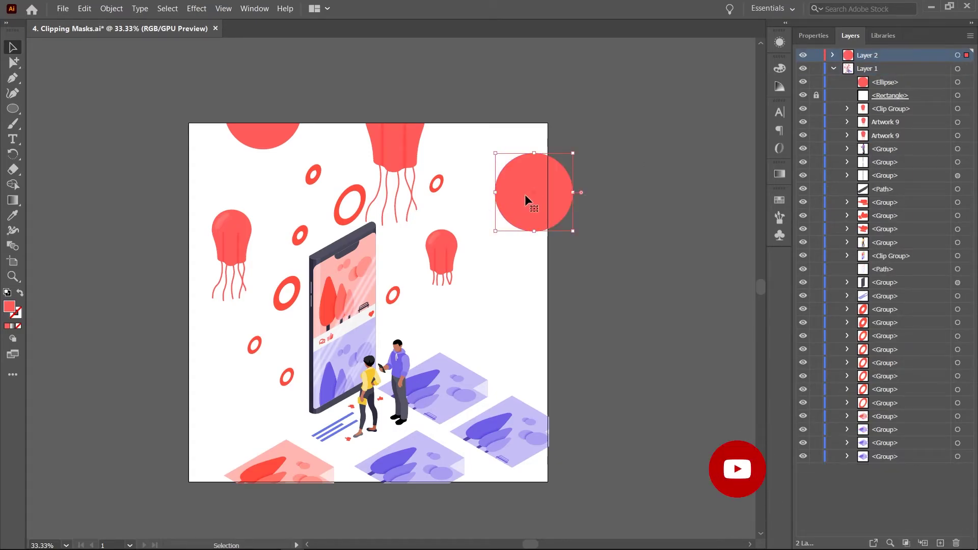
- Release Layer 1's clipping mask and unlock the white square
left_click(884, 70)
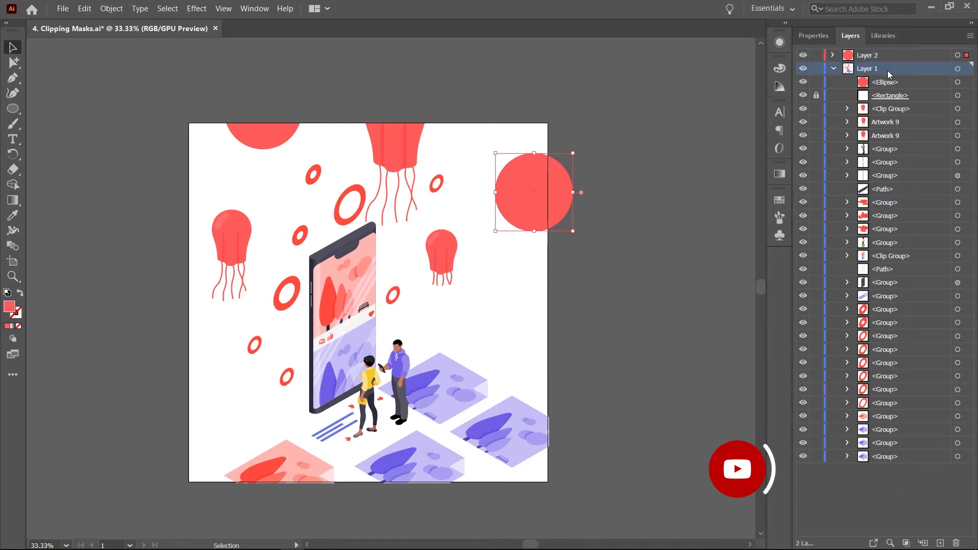
left_click(906, 543)
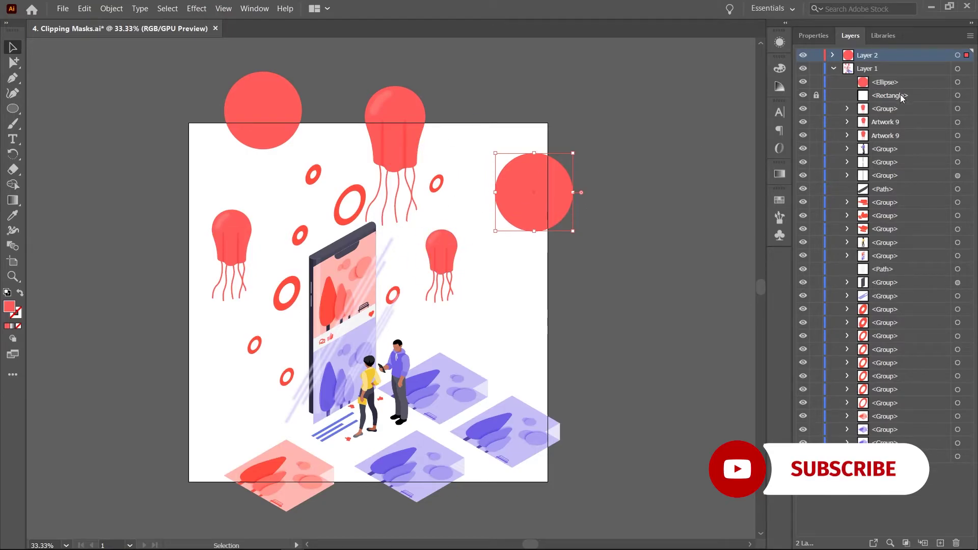
left_click(816, 95)
left_click(847, 96)
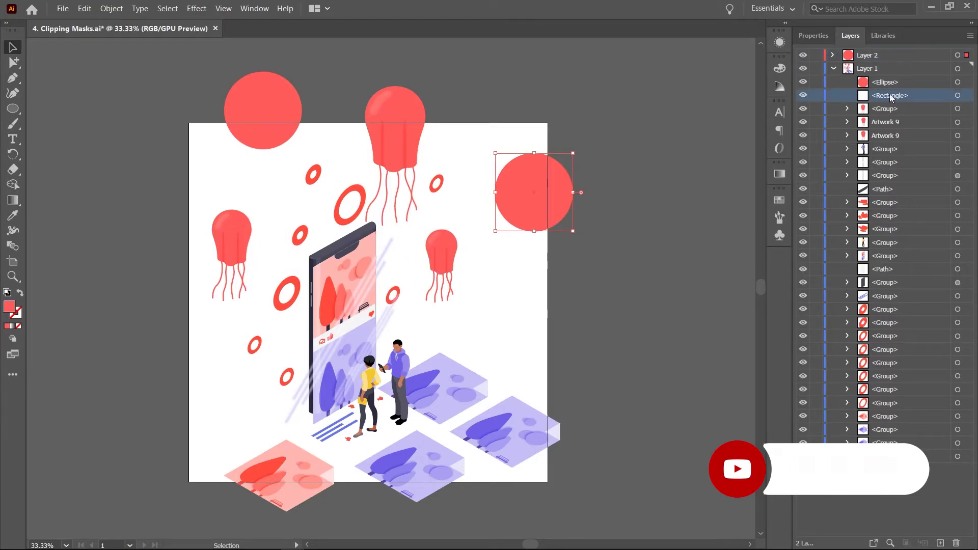
left_click(614, 193)
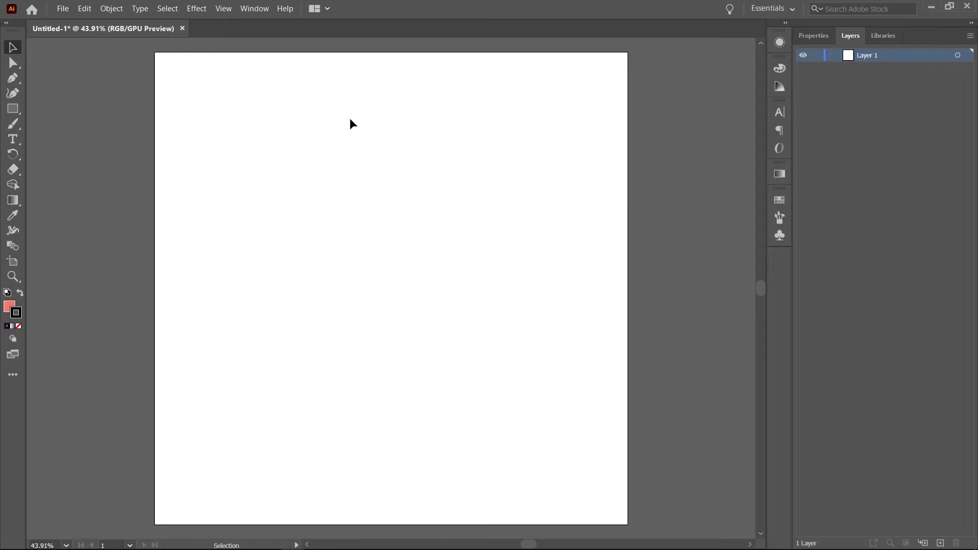
- Show the Appearance panel listing stroke, fill and opacity, and check the Window menu
left_click(780, 43)
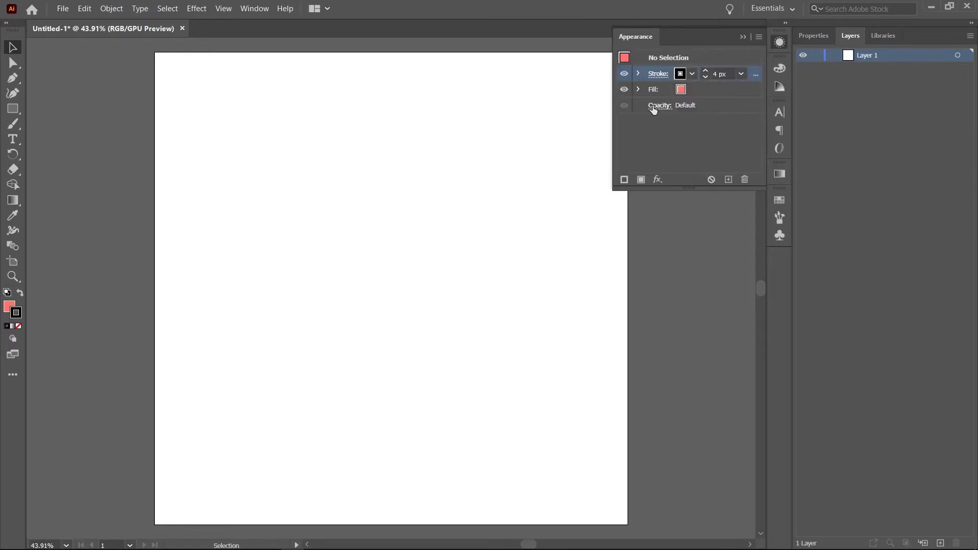
left_click(255, 9)
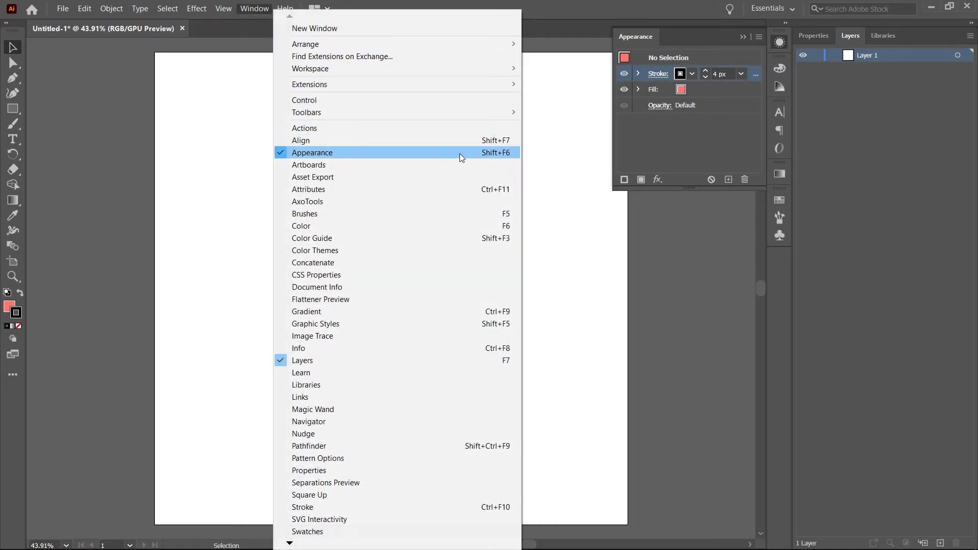
left_click(693, 146)
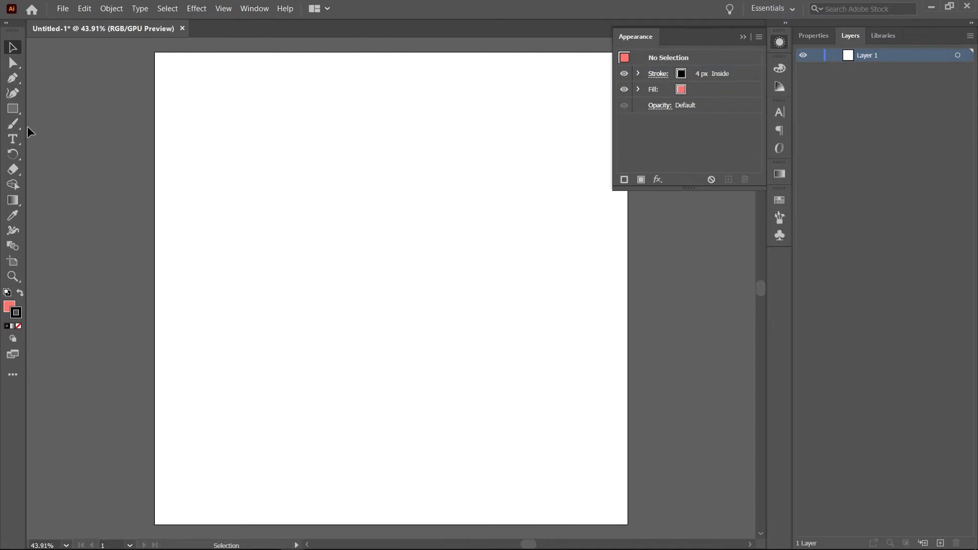
- Draw a red square with a 4 px black stroke in the upper middle of the page
left_click(12, 109)
left_click_drag(299, 168, 468, 337)
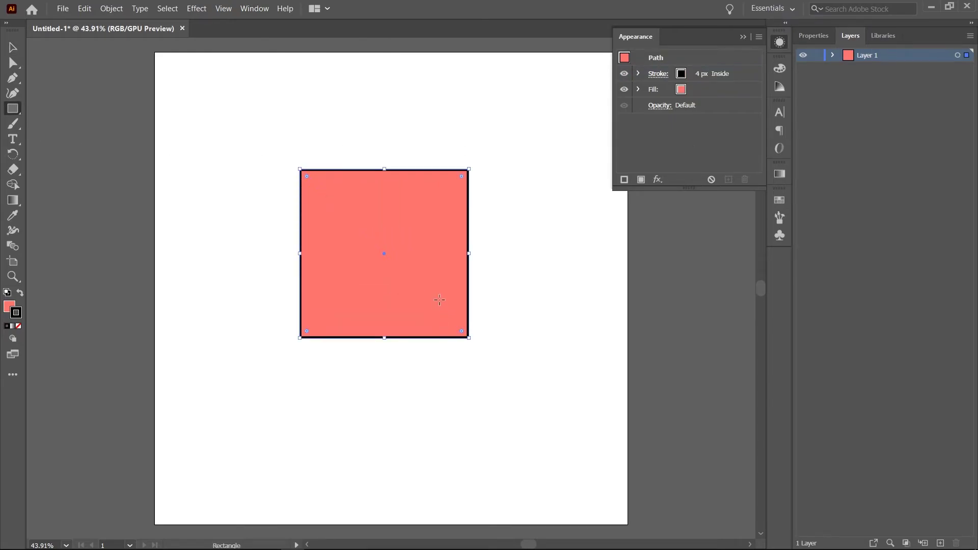
key("v")
- Hide and re-show the square's stroke and fill in Appearance, then select its fill
left_click(624, 75)
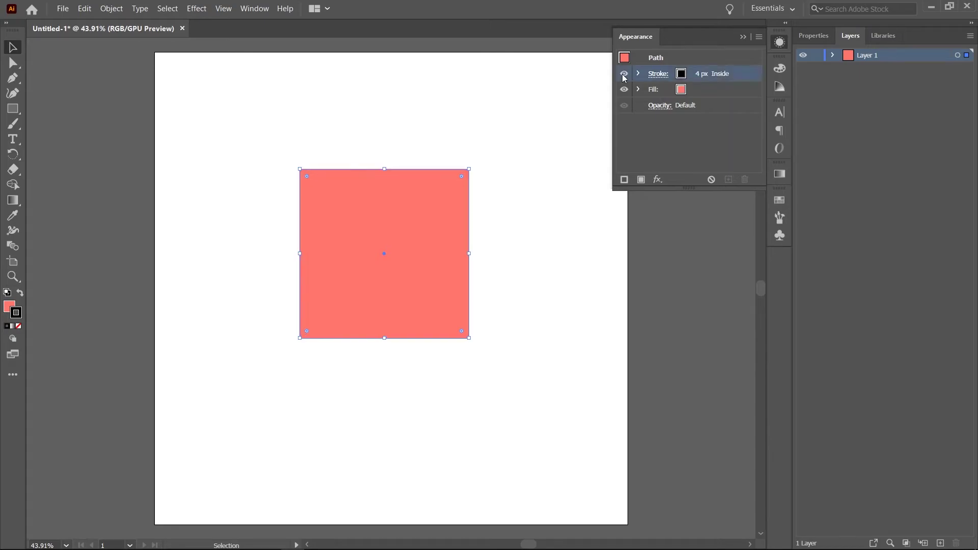
left_click(624, 89)
left_click(558, 176)
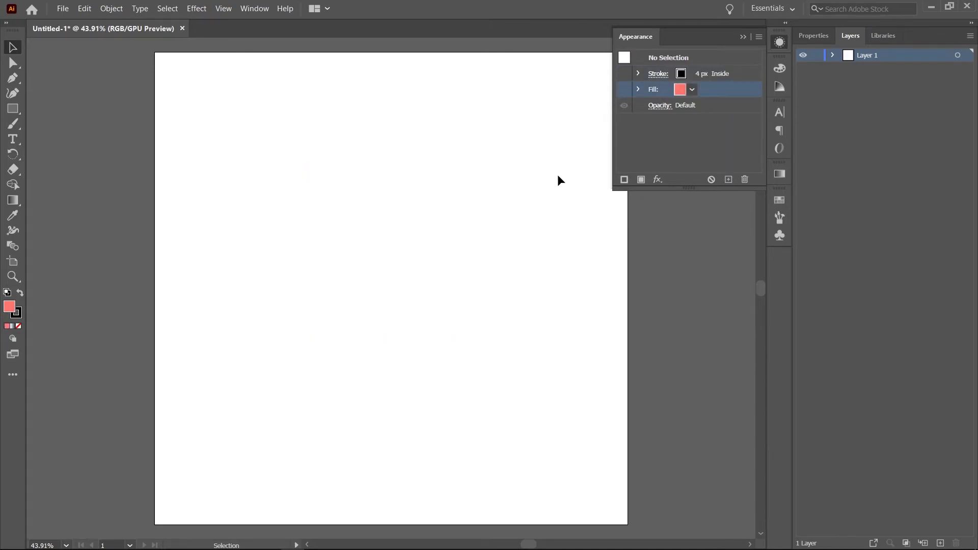
key("ctrl+a")
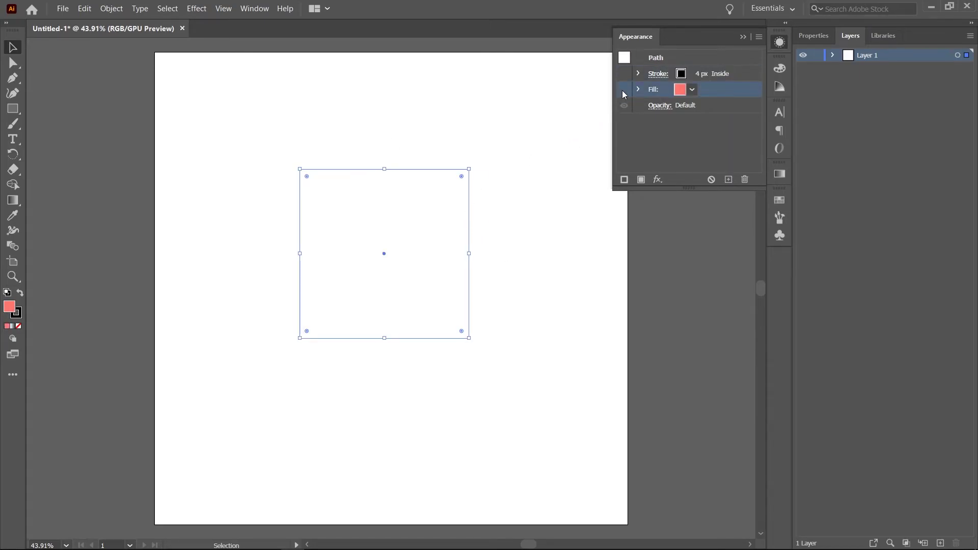
left_click(623, 90)
left_click(624, 73)
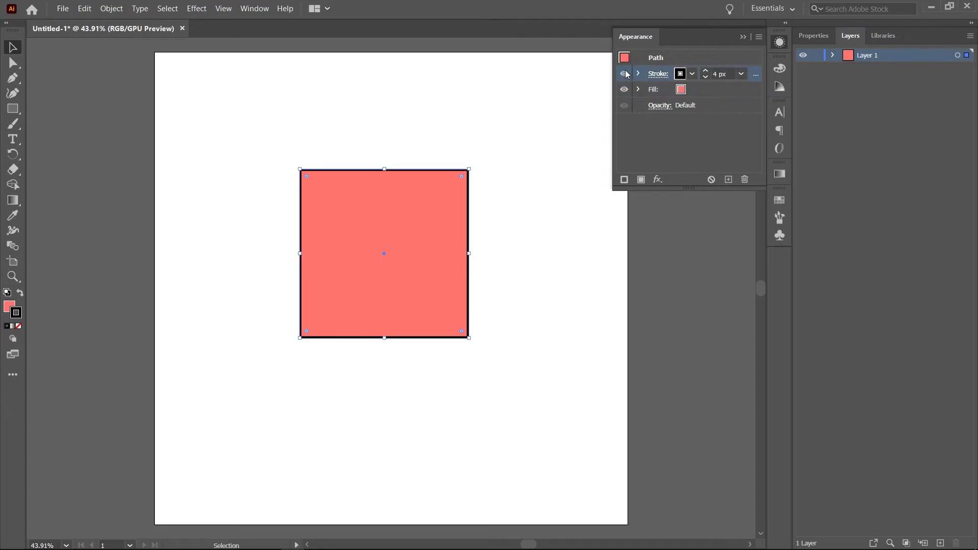
left_click(712, 93)
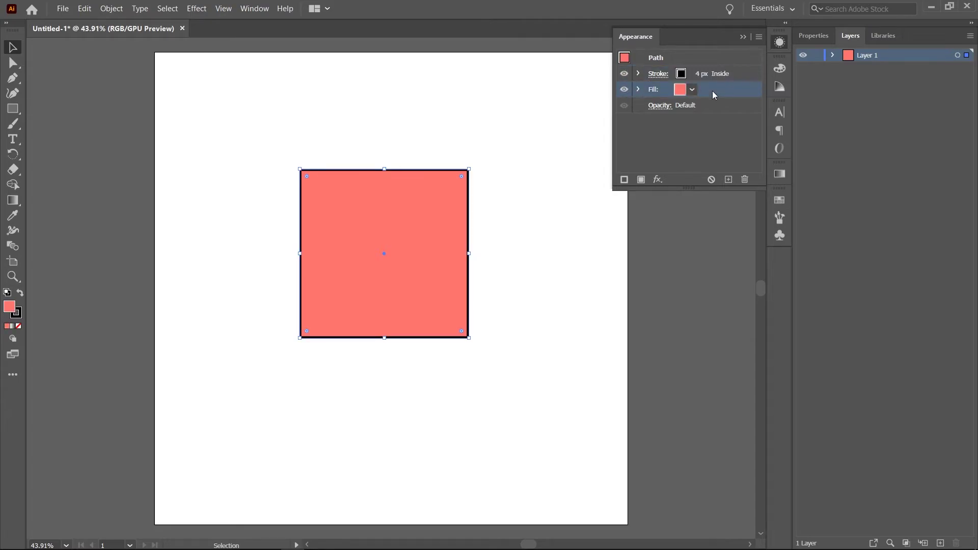
- Add a second fill to the square using the blob pattern swatch
left_click(641, 180)
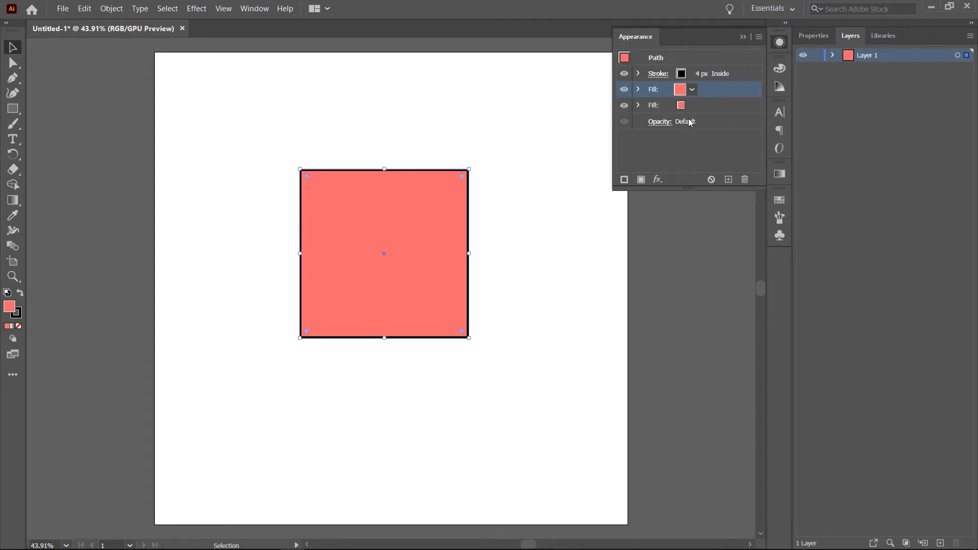
left_click(692, 90)
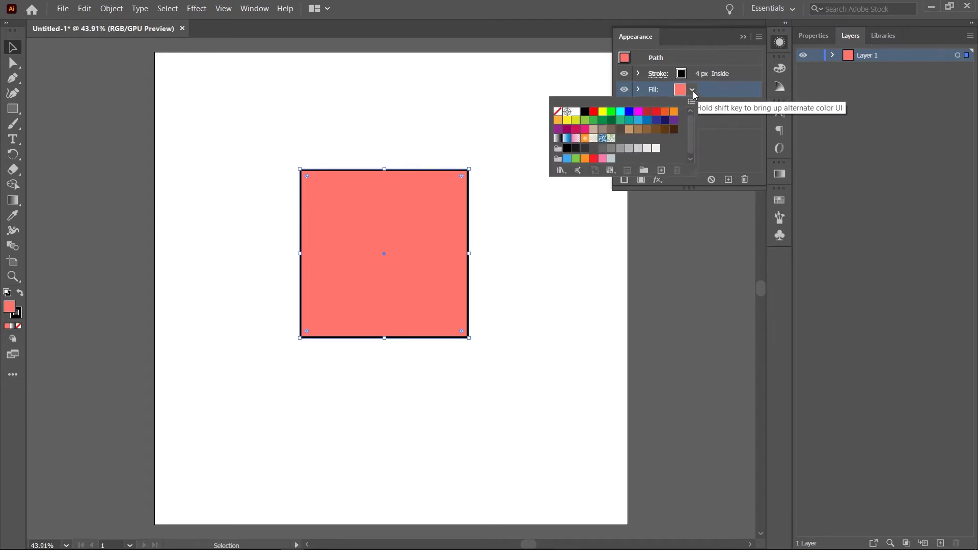
left_click(611, 139)
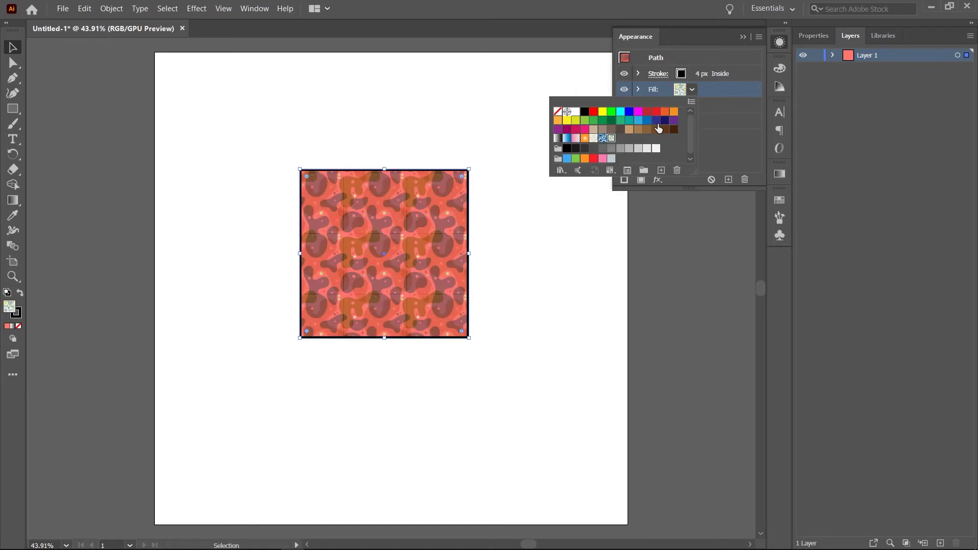
left_click(721, 93)
- Set the pattern fill's blend mode to Overlay at 100% opacity
left_click(638, 90)
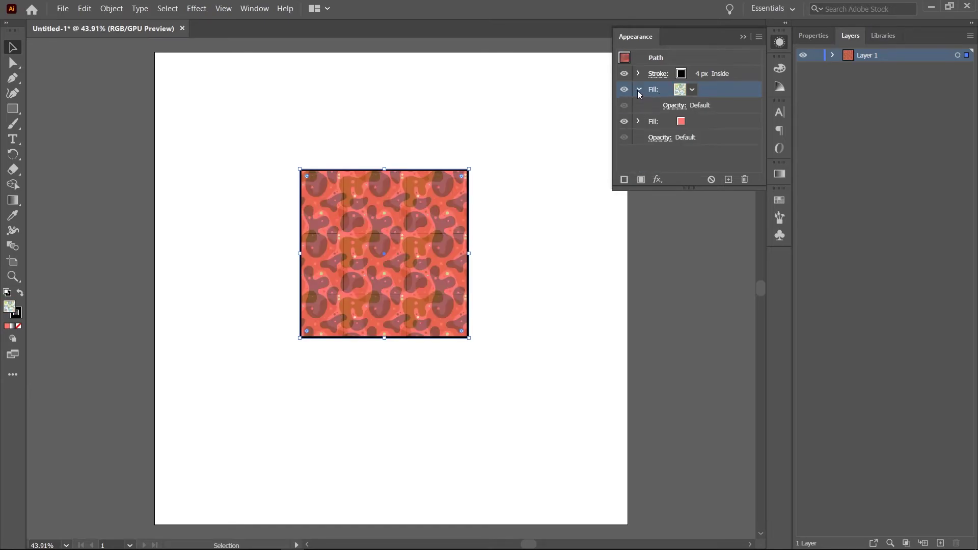
left_click(638, 121)
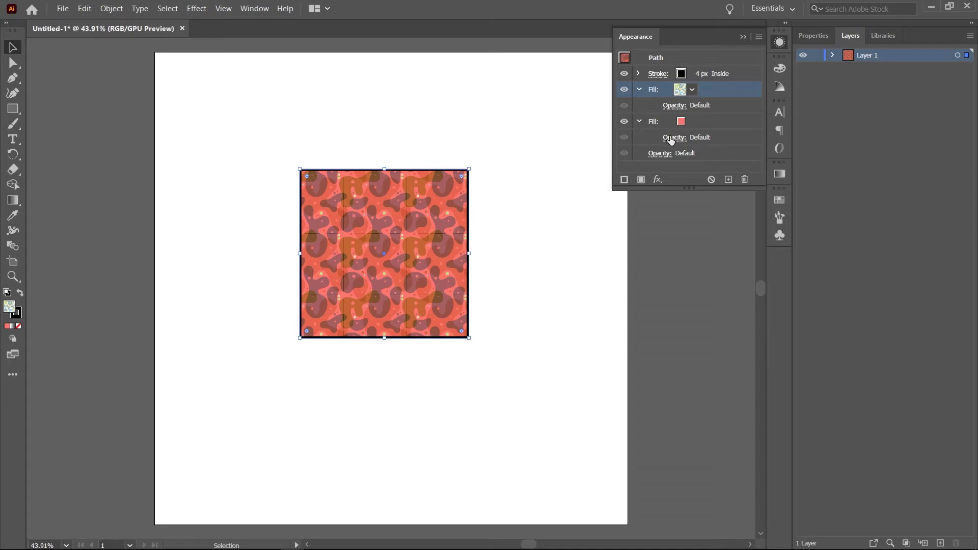
left_click(639, 121)
left_click(674, 105)
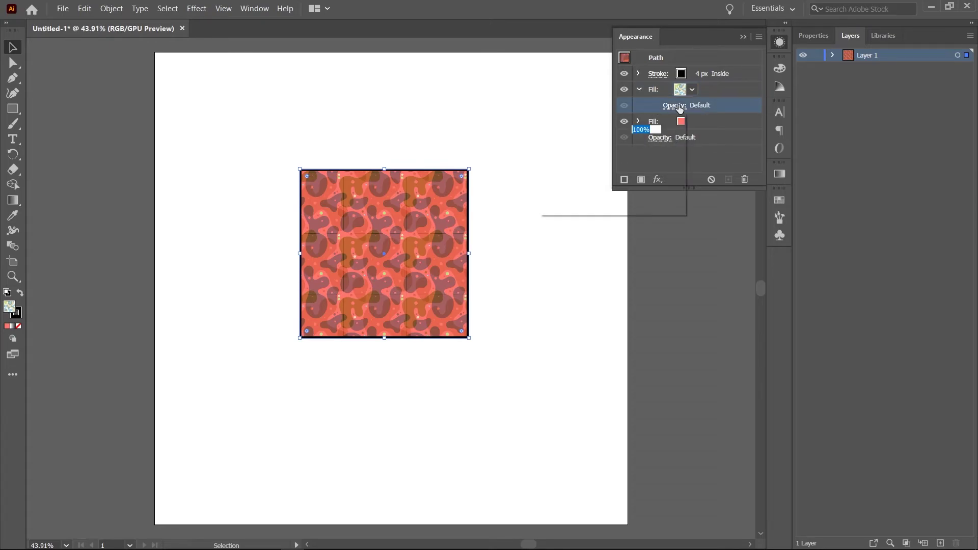
left_click(591, 130)
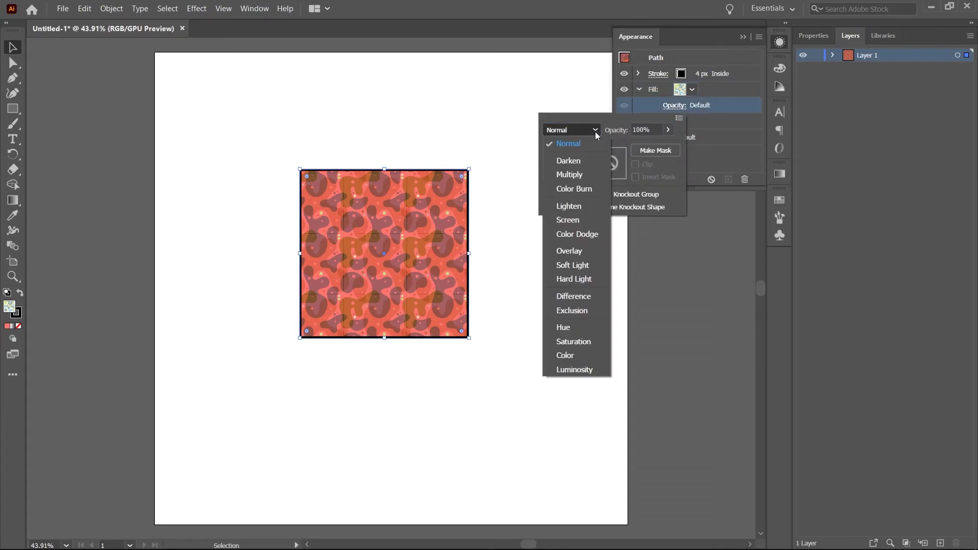
left_click(578, 251)
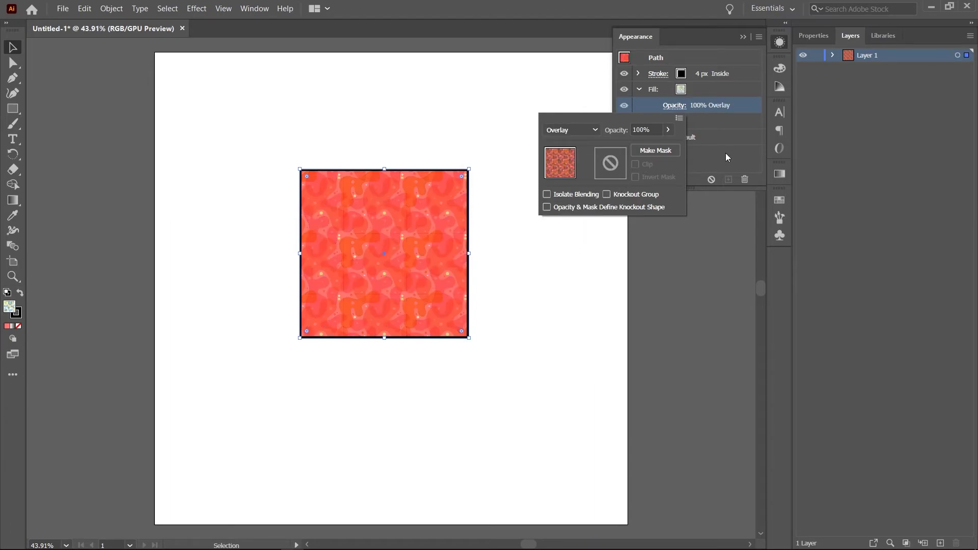
left_click(716, 154)
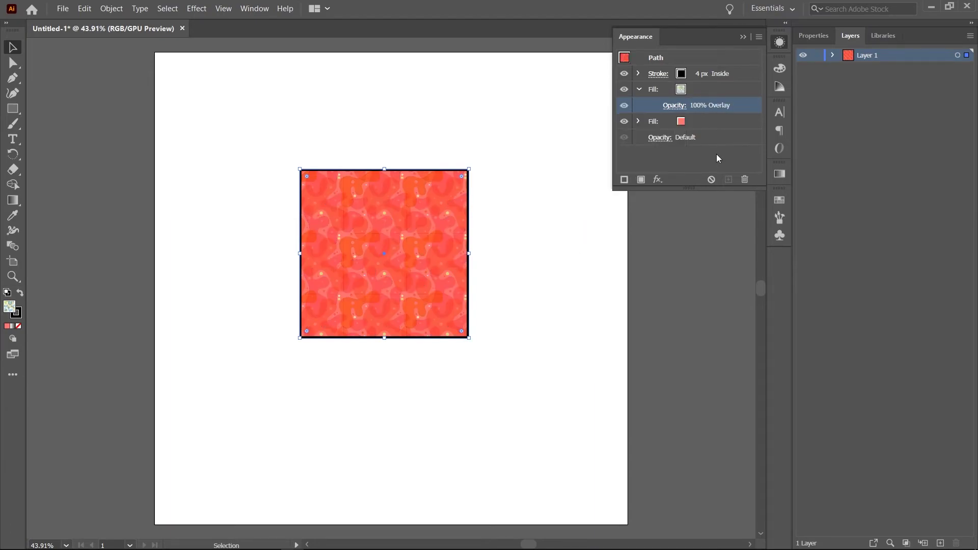
left_click(639, 89)
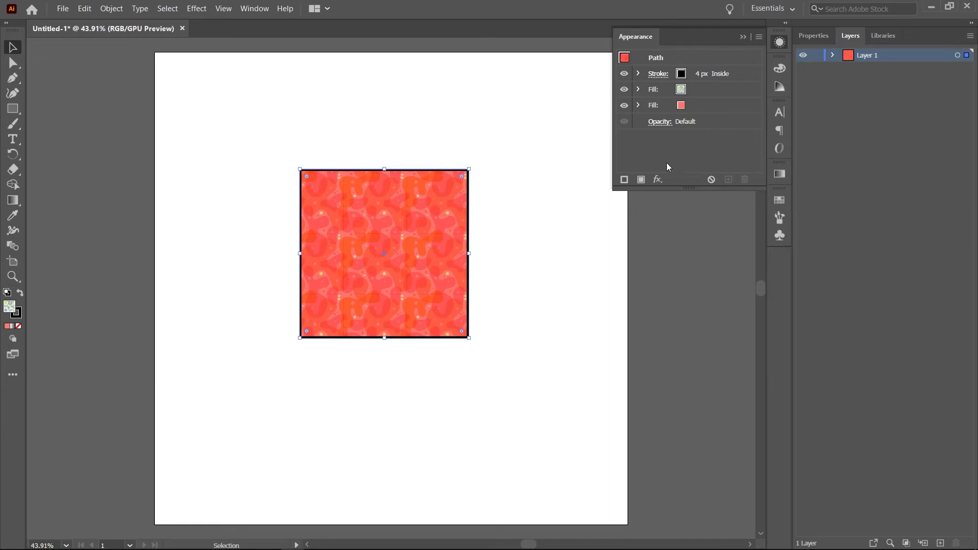
- Apply Distort & Transform > Roughen to the square with default settings
left_click(658, 180)
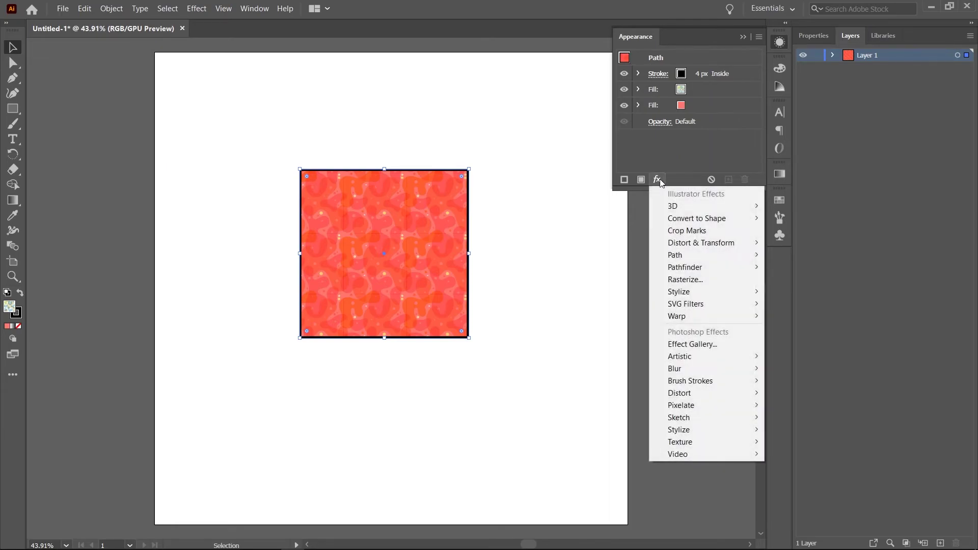
mouse_move(713, 242)
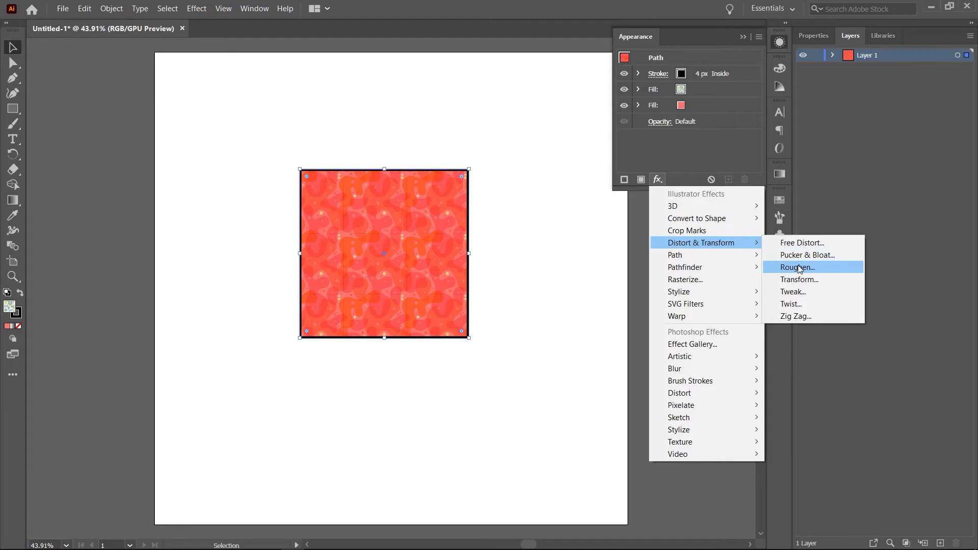
left_click(797, 267)
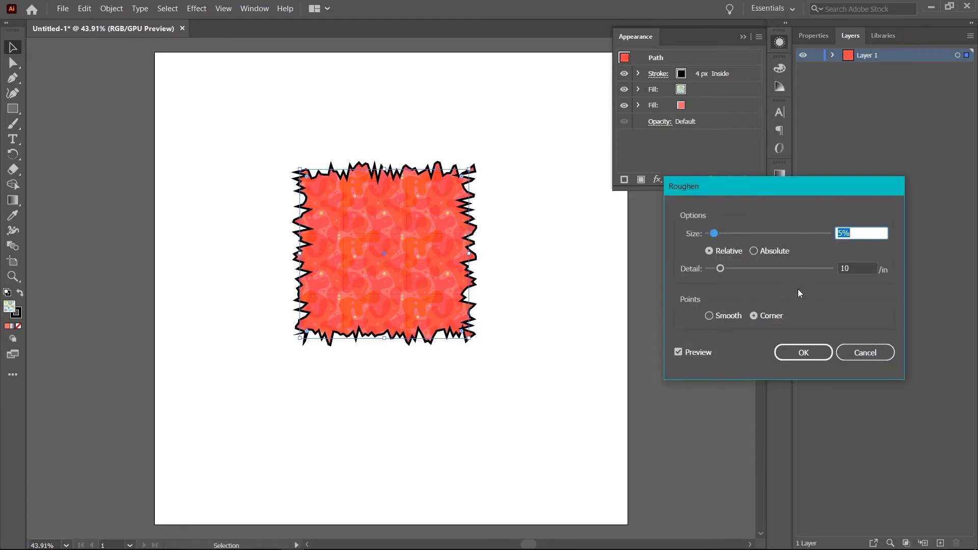
left_click(802, 352)
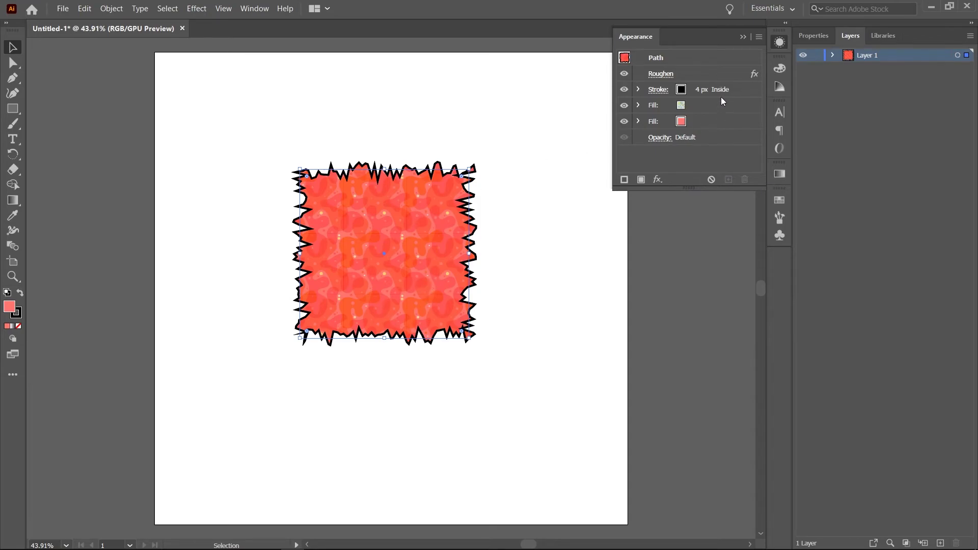
- Toggle the Roughen effect off and on to compare, then try moving it onto a fill
left_click(625, 73)
left_click(624, 74)
left_click(624, 74)
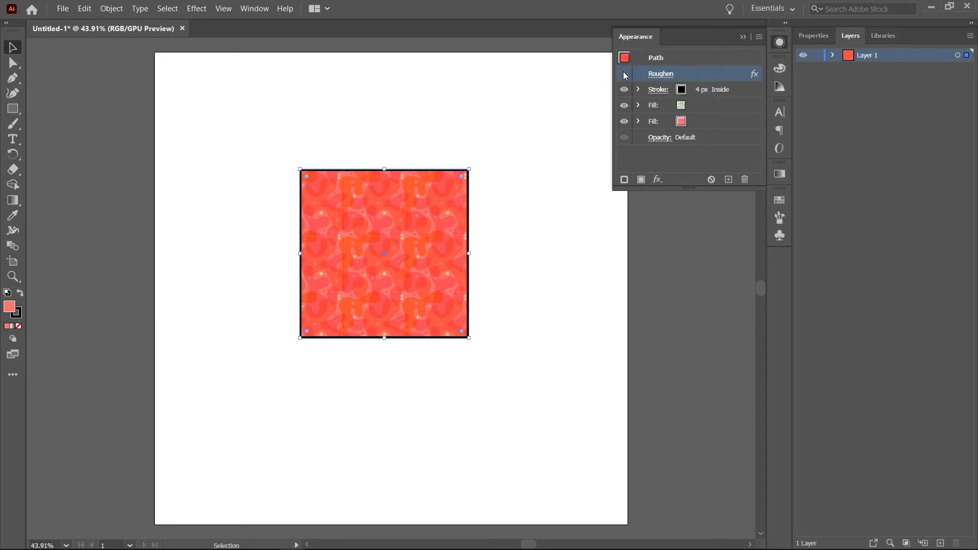
left_click(624, 74)
mouse_move(705, 74)
left_mouse_down()
mouse_move(700, 135)
mouse_move(709, 67)
left_mouse_up()
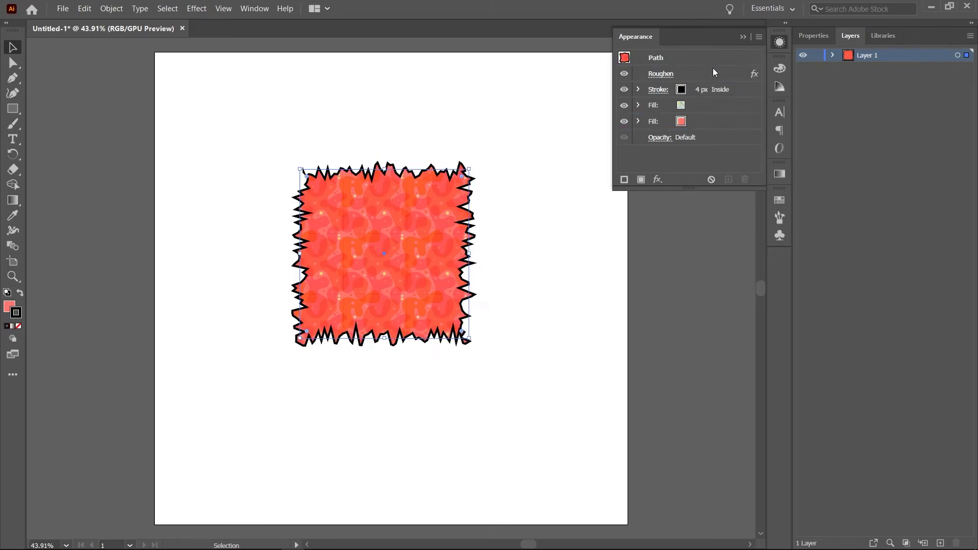
- Edit Roughen to Smooth points, Detail 4/in and Size 14%
left_click(664, 74)
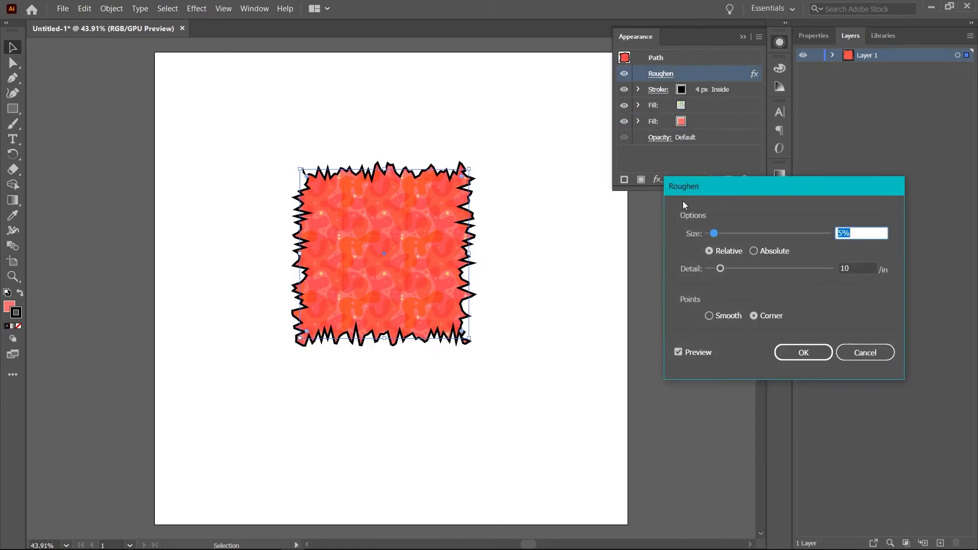
left_click(710, 316)
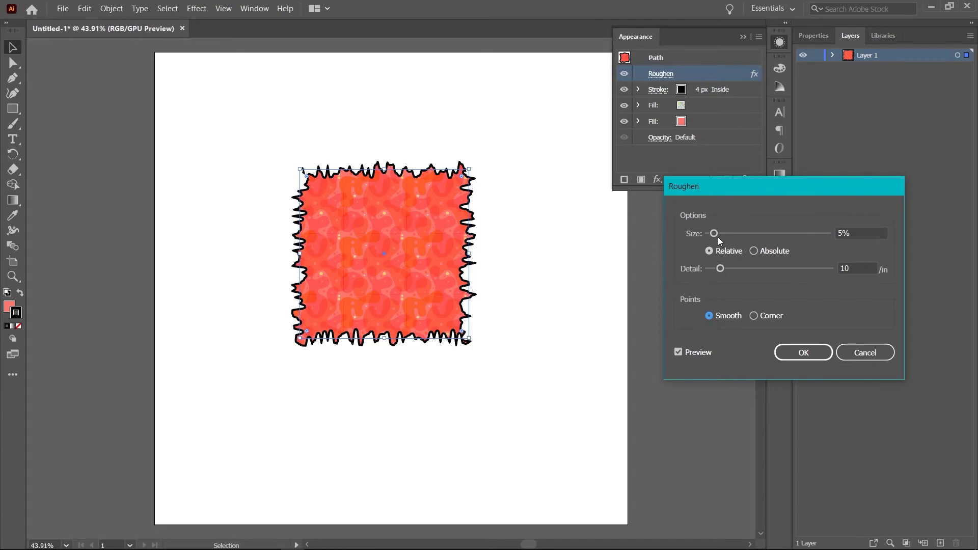
left_click_drag(722, 270, 715, 273)
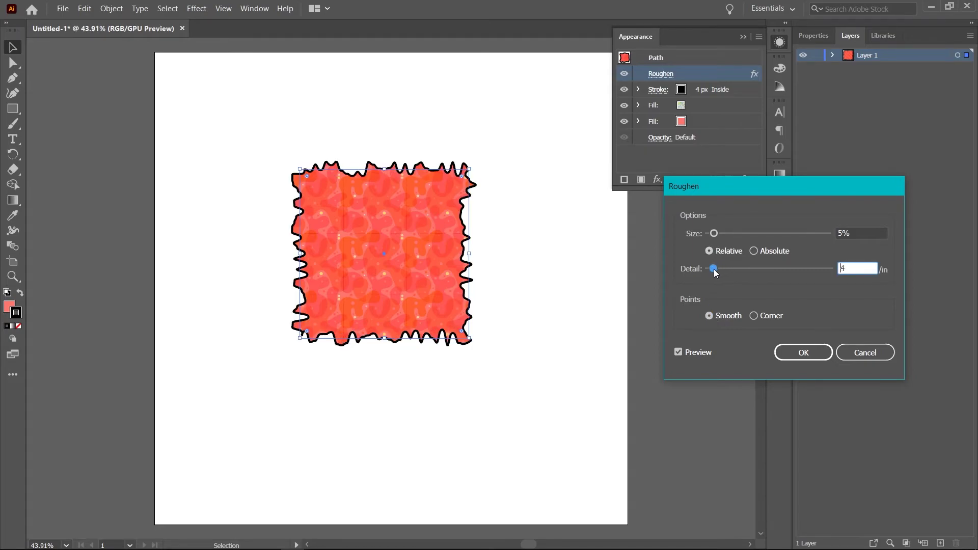
left_click(714, 233)
left_click_drag(715, 234, 723, 233)
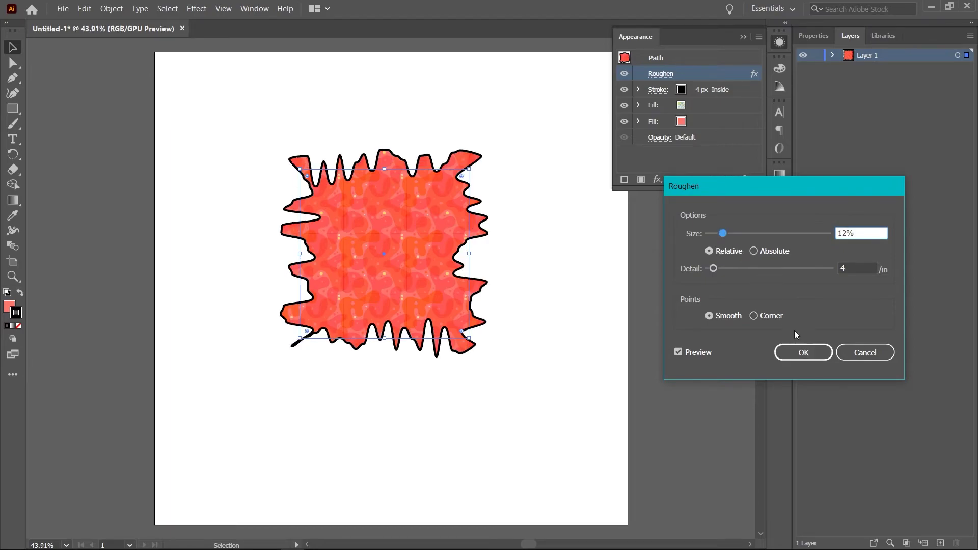
left_click(725, 233)
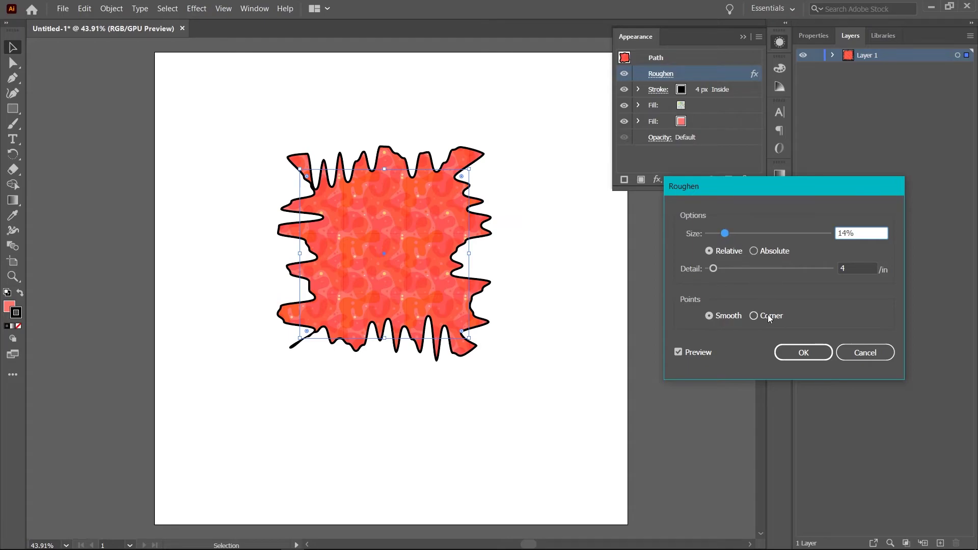
left_click(798, 358)
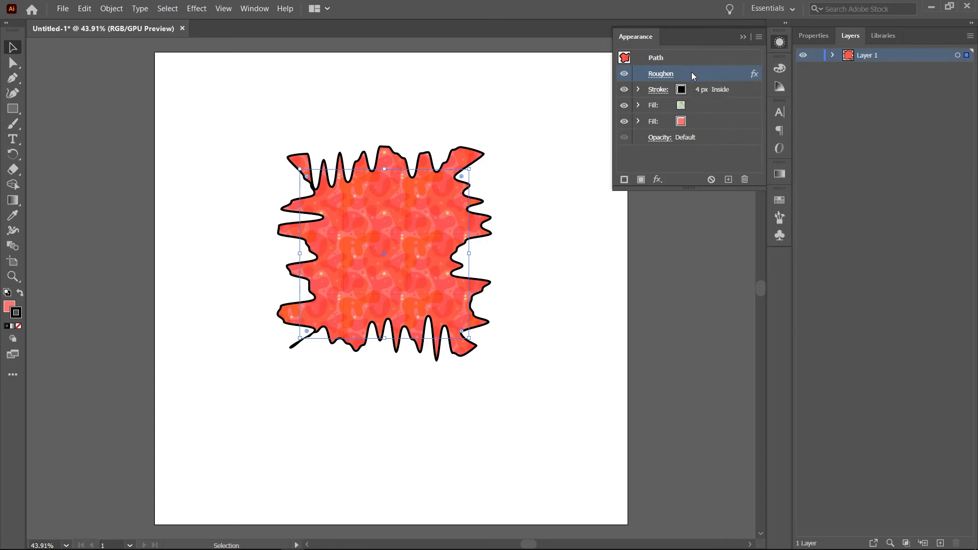
- Move the Roughen effect onto the Stroke row so only the black outline turns wavy
left_click(699, 90)
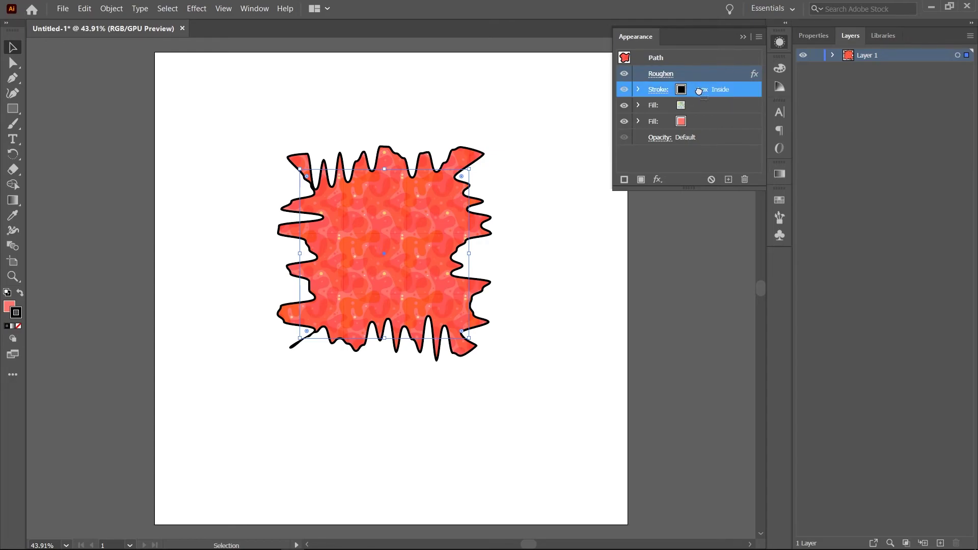
left_click_drag(699, 90, 699, 90)
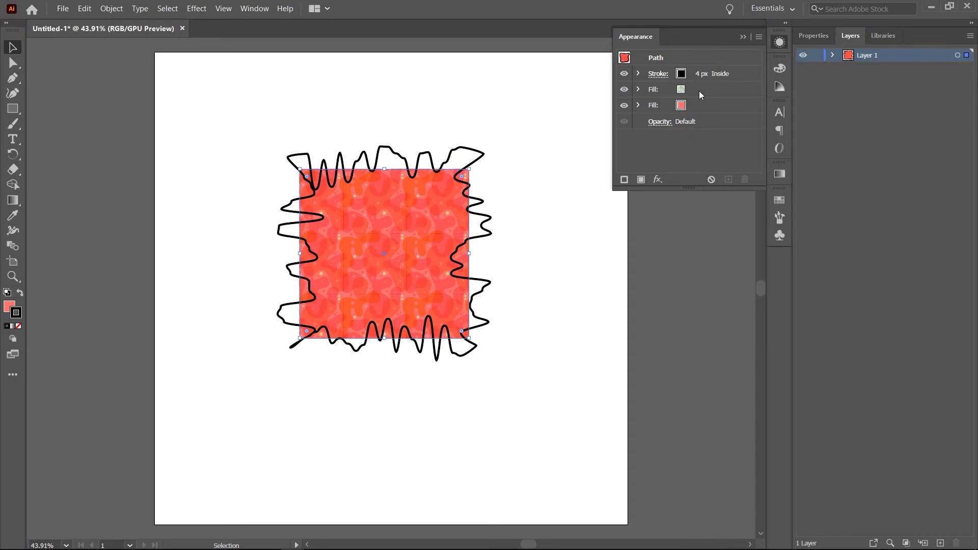
left_click(531, 216)
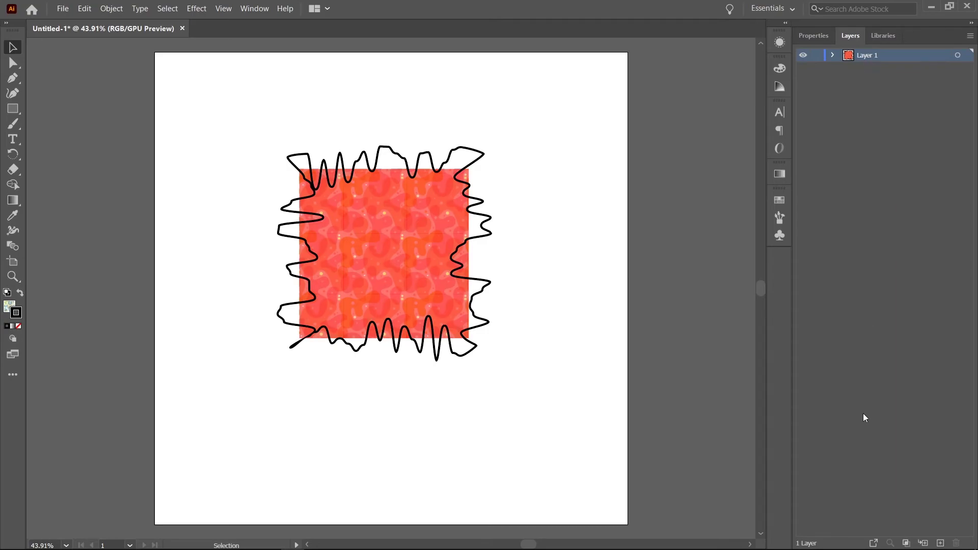
- Create Layer 2, shift the roughened square to the page's left edge, and draw a red star
left_click(940, 543)
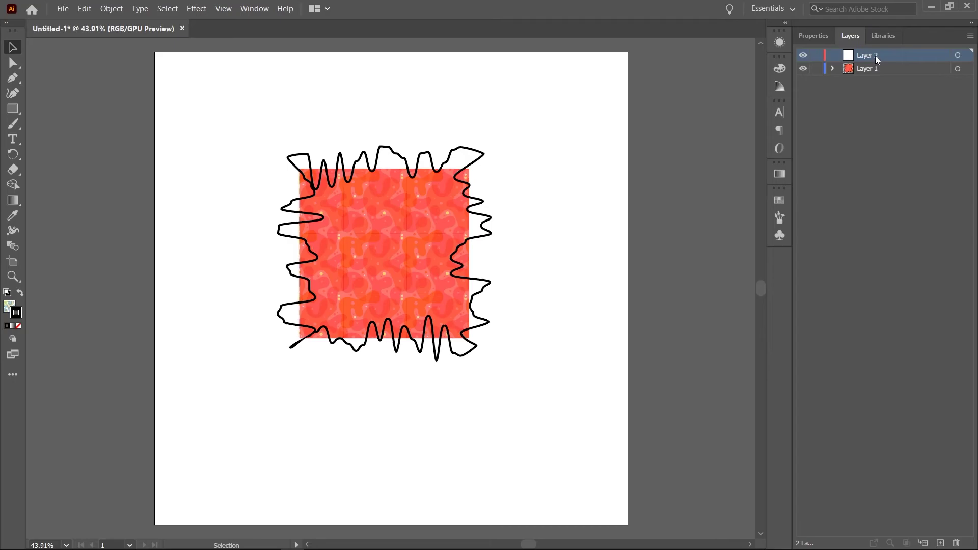
mouse_move(384, 264)
left_mouse_down()
mouse_move(220, 242)
mouse_move(180, 257)
left_mouse_up()
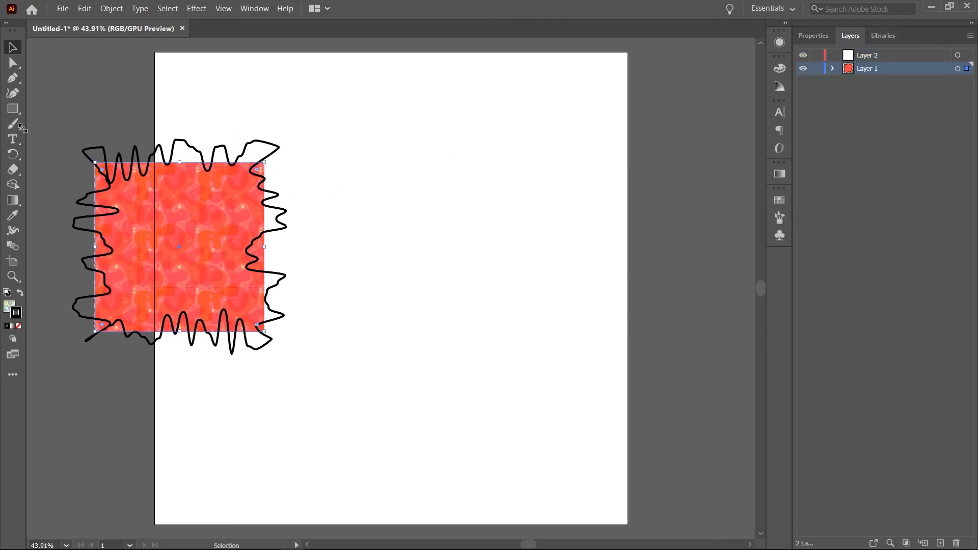
left_click(13, 109)
left_click(40, 163)
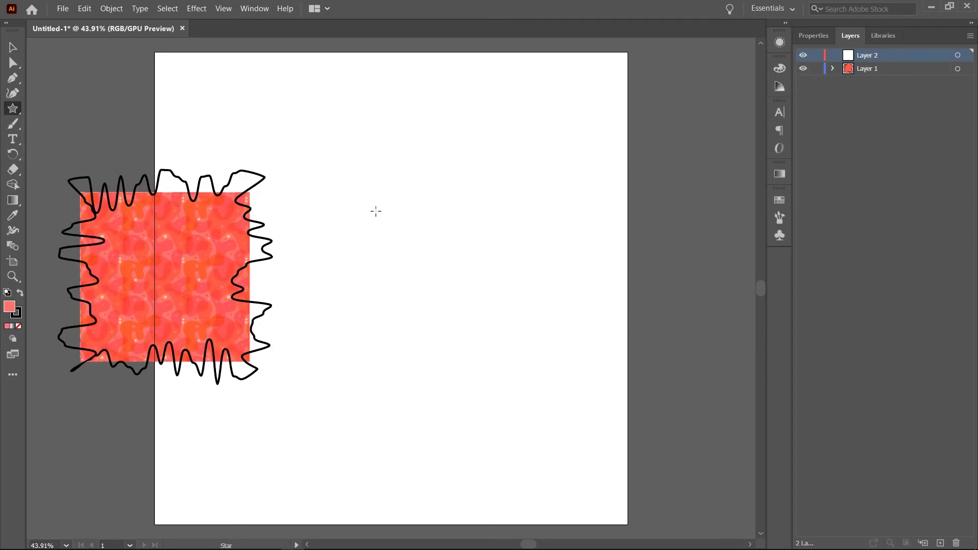
left_click_drag(376, 211, 421, 262)
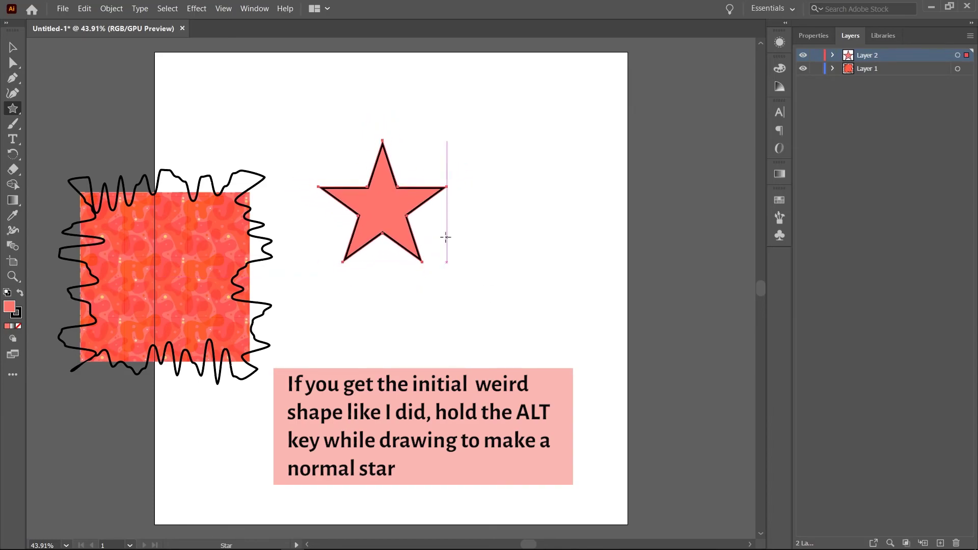
key("v")
- Move the star into place beside the square, target Layer 2, and expand Layer 1
left_click_drag(445, 200, 490, 252)
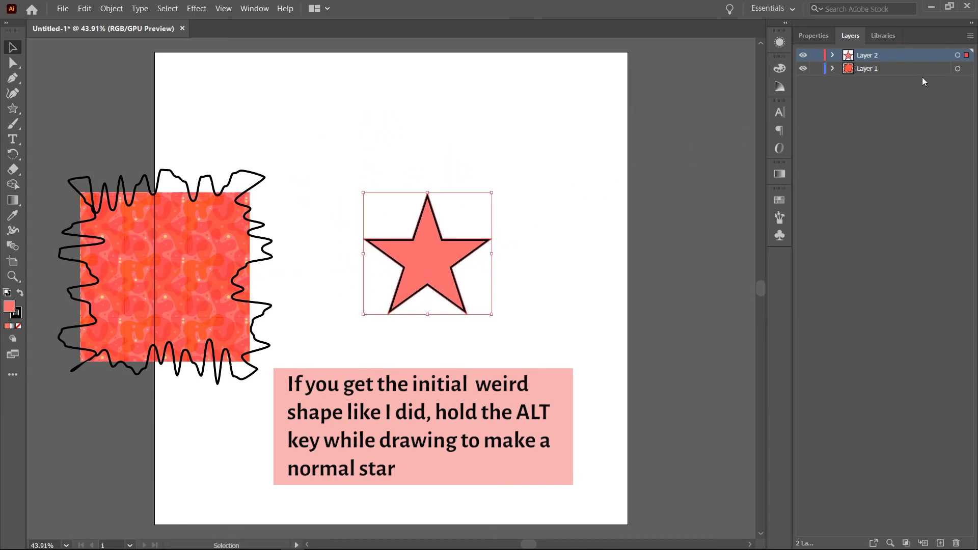
left_click(871, 84)
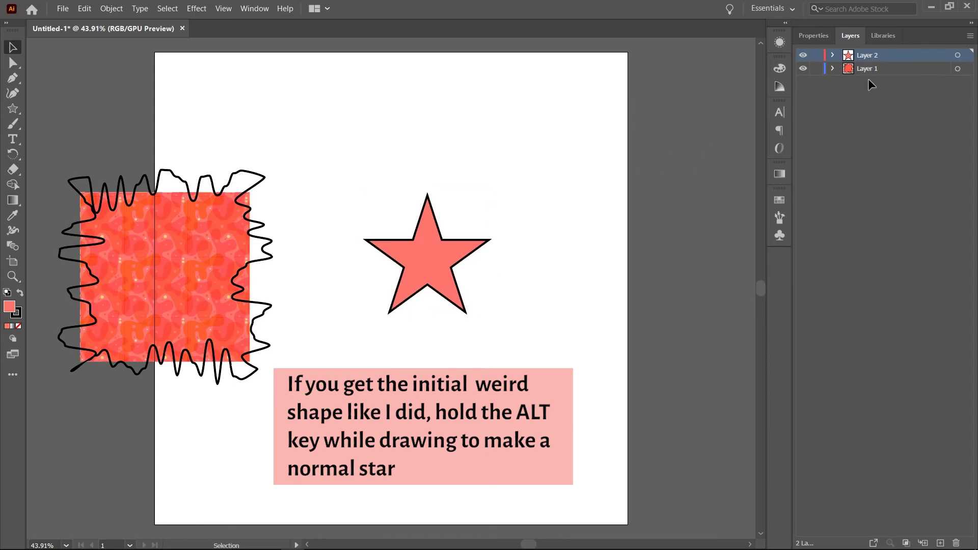
left_click(957, 56)
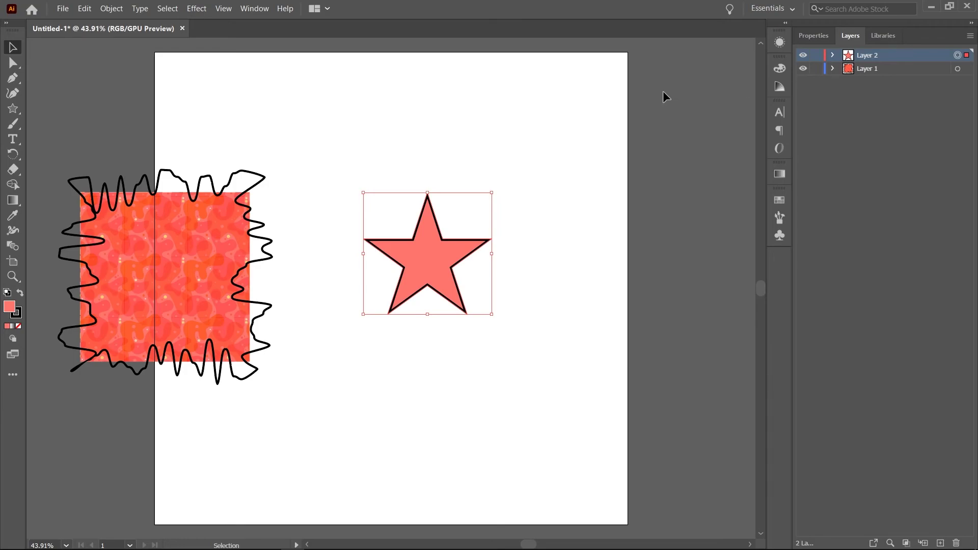
left_click(833, 68)
- Add a Roughen effect to Layer 2 through the Appearance panel with Size 9% and Detail 11
left_click(781, 44)
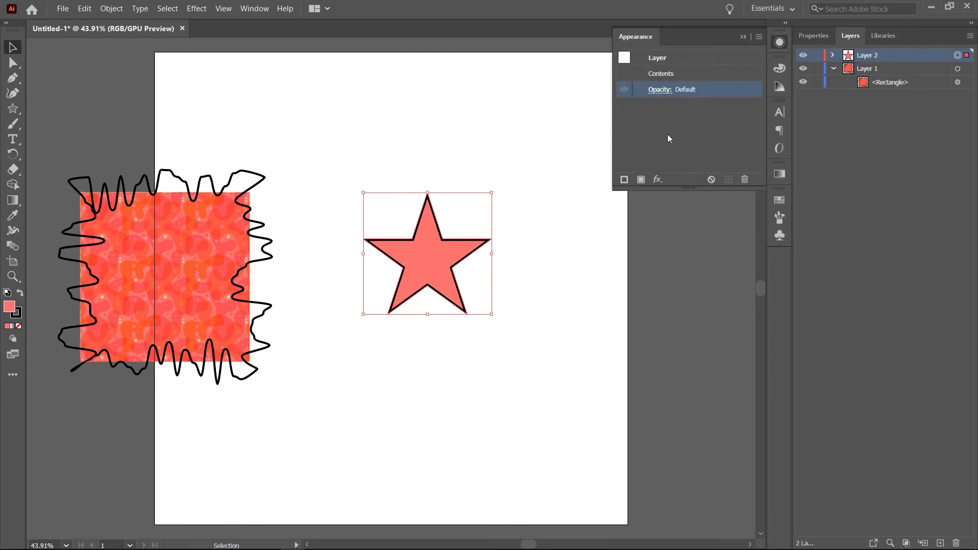
left_click(657, 179)
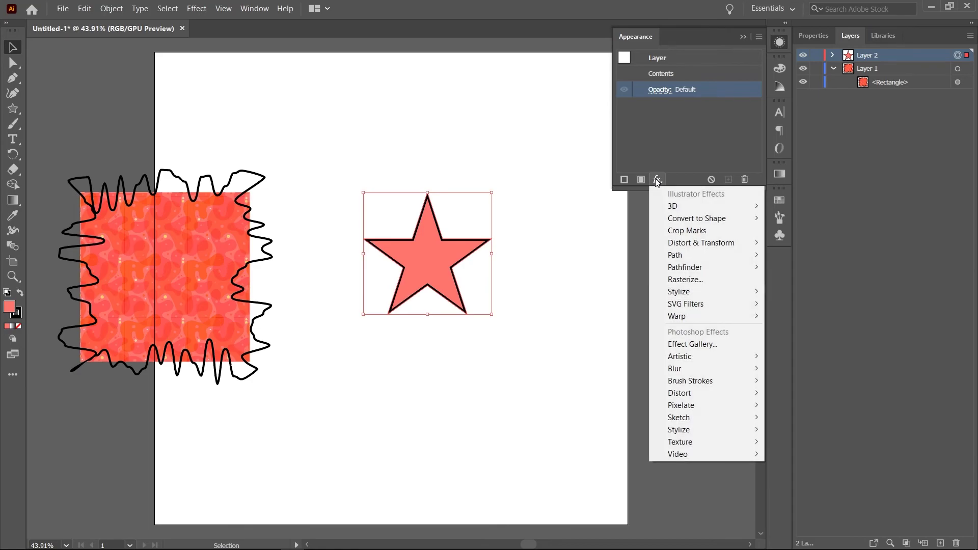
mouse_move(722, 243)
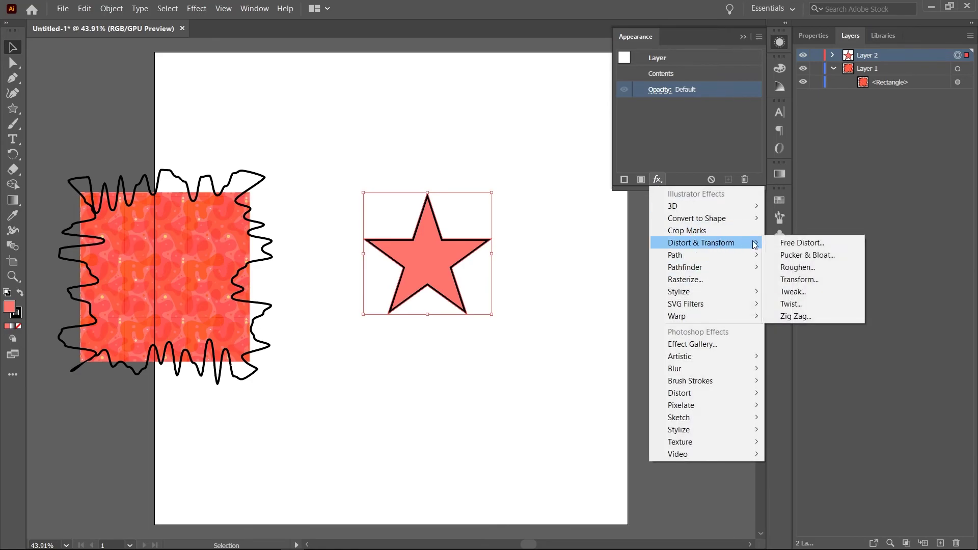
left_click(810, 268)
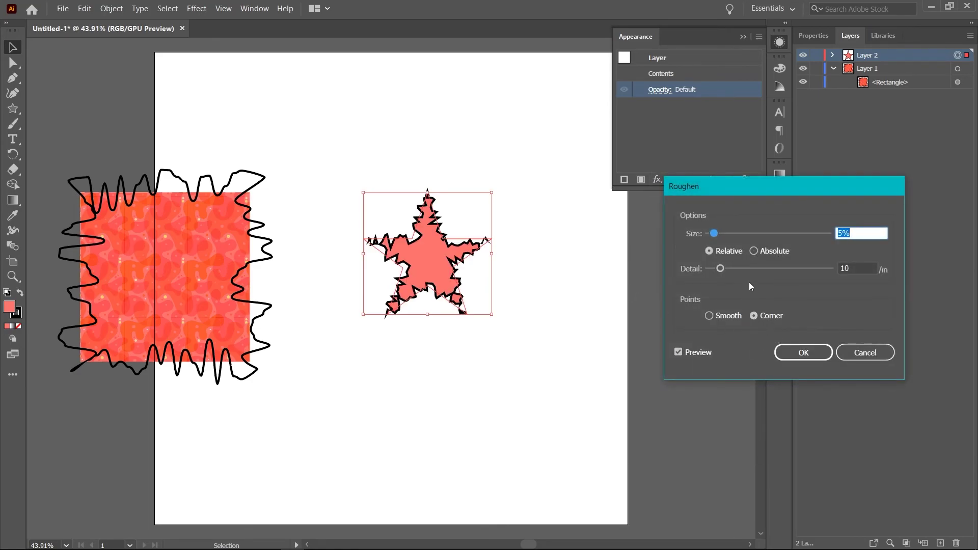
key("Up")
key("Up")
key("Up")
key("Up")
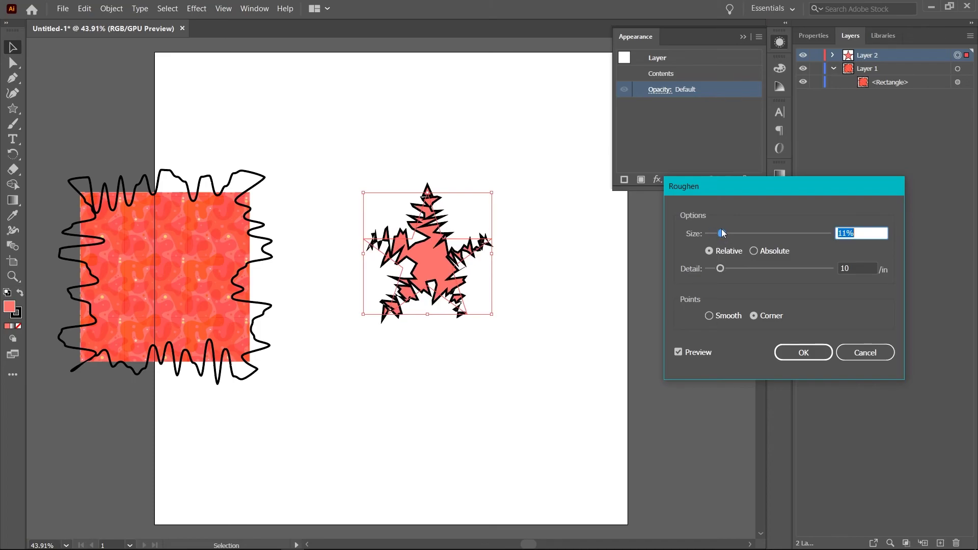
left_click_drag(720, 268, 726, 273)
left_click_drag(730, 268, 719, 268)
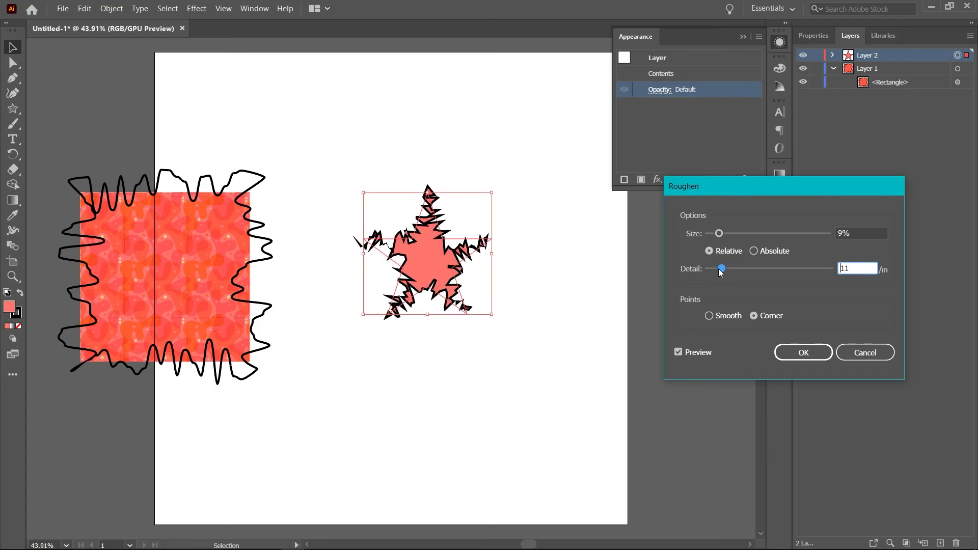
left_click(804, 353)
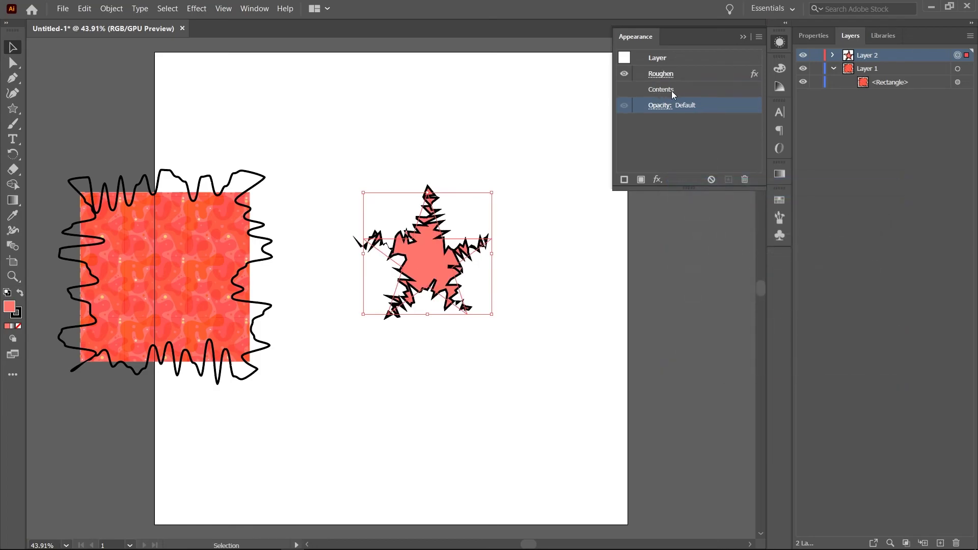
left_click(679, 74)
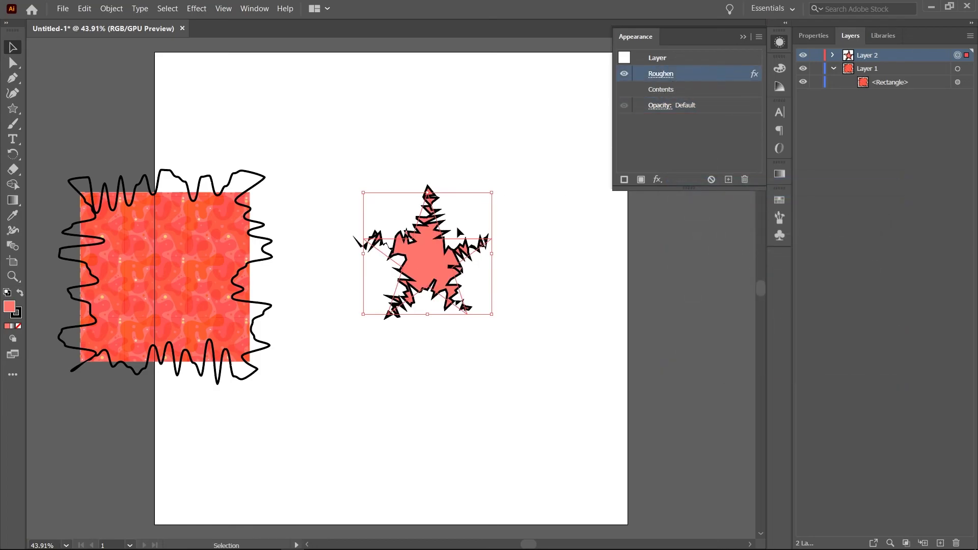
- Draw a circle below the star with the Ellipse Tool
left_click(570, 187)
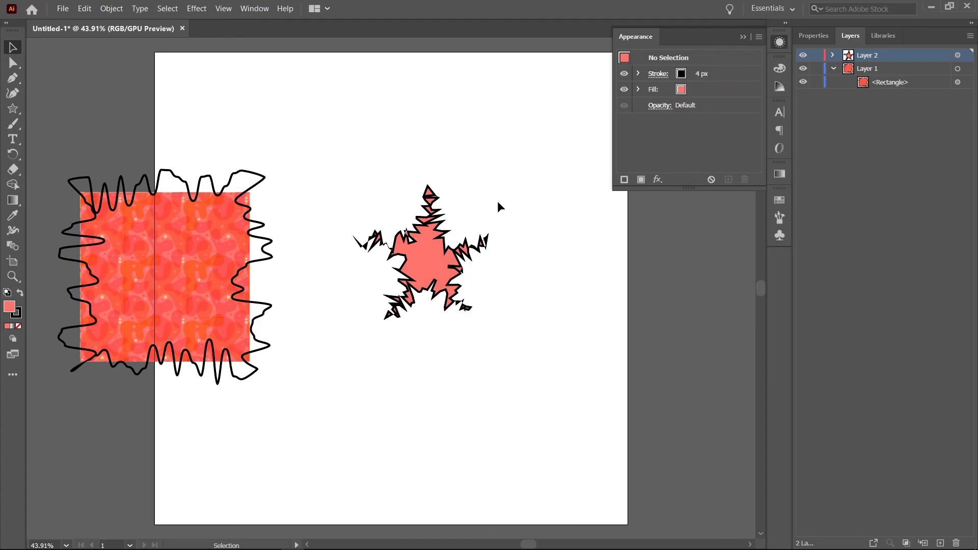
left_click(420, 252)
left_click(300, 149)
left_click(15, 113)
left_click(44, 122)
left_click_drag(397, 357, 540, 429)
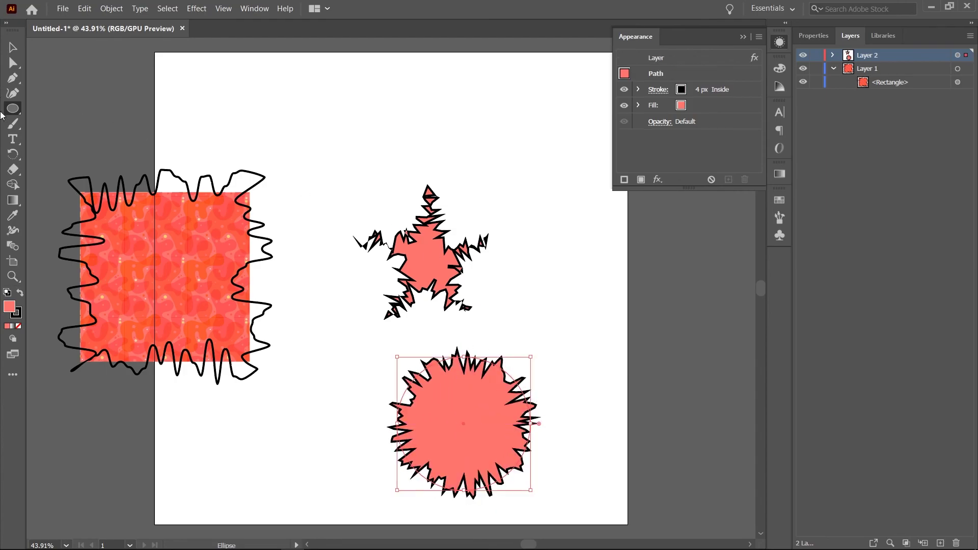
- Draw a hexagon with the Polygon Tool and place it at the star's upper right
left_click(11, 111)
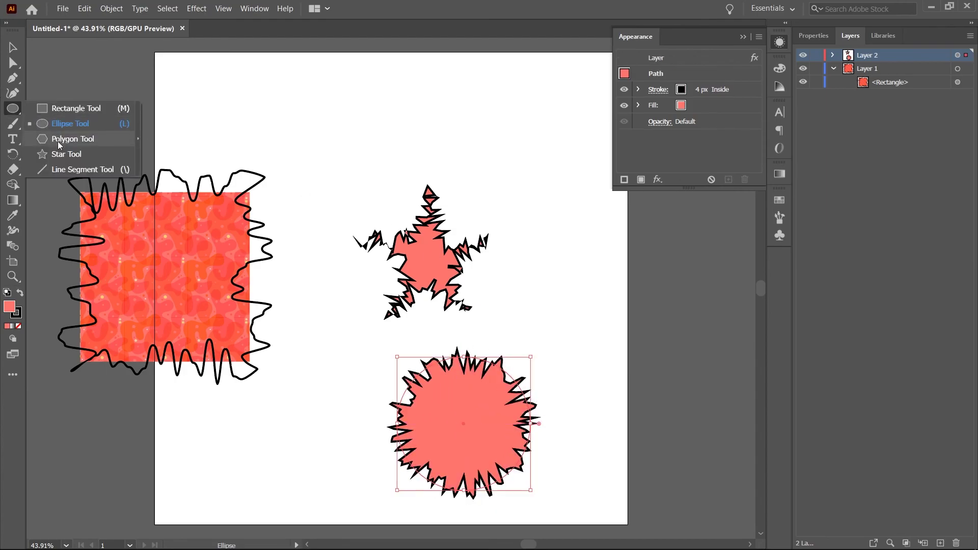
left_click(59, 145)
left_click_drag(409, 133, 580, 186)
key("v")
left_click(521, 136)
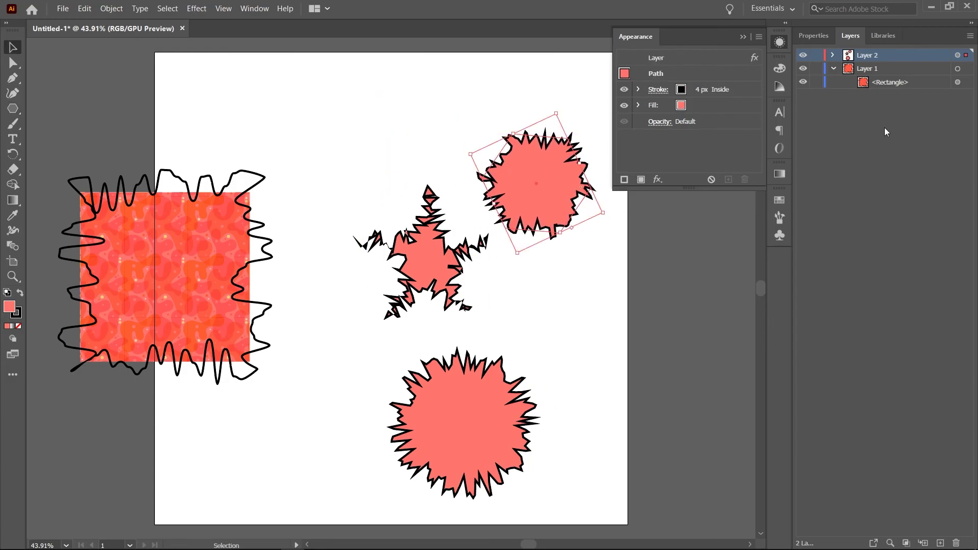
- Create Layer 3 and move the hexagon and circle onto it, removing their roughen
left_click(940, 542)
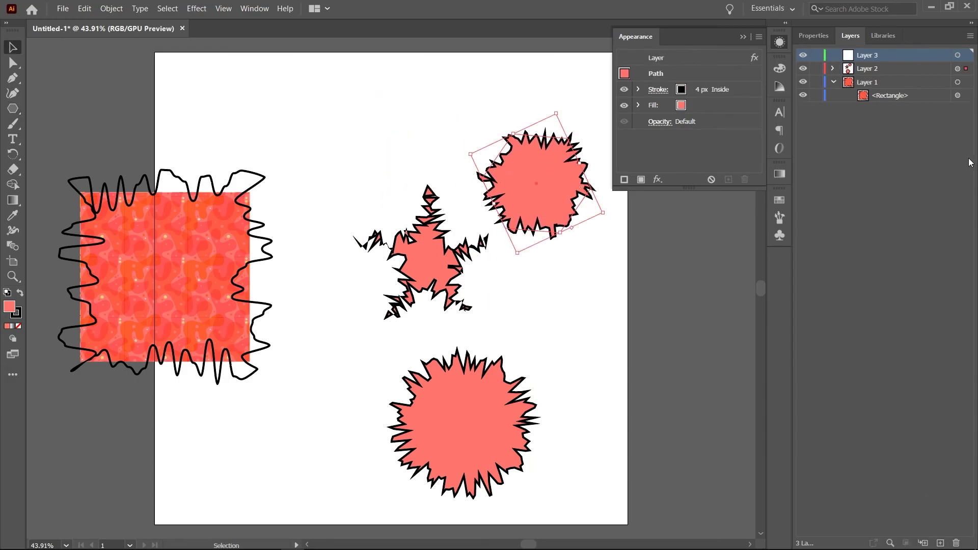
left_click_drag(957, 72, 965, 55)
left_click(439, 414)
left_click(551, 303)
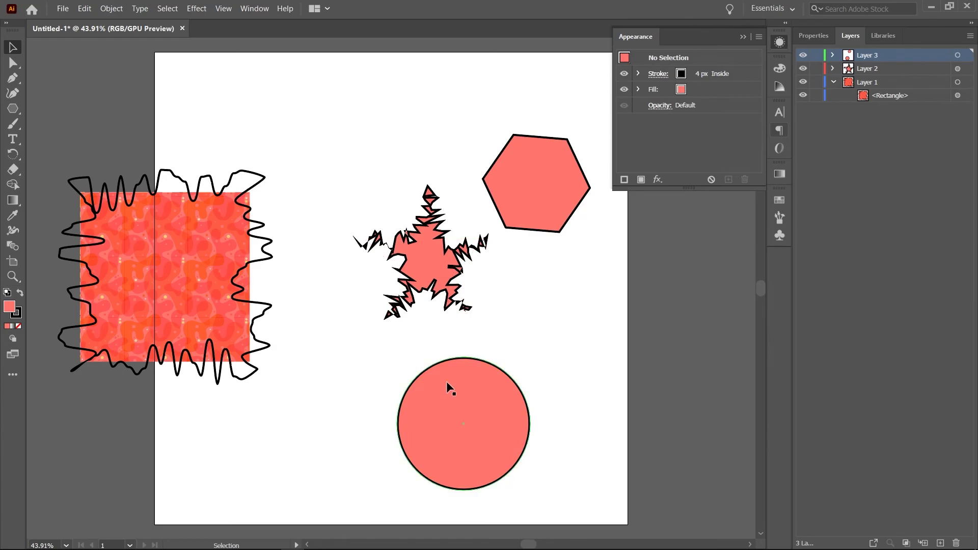
- Move the hexagon and circle back onto Layer 2 so they turn spiky again
left_click(438, 265)
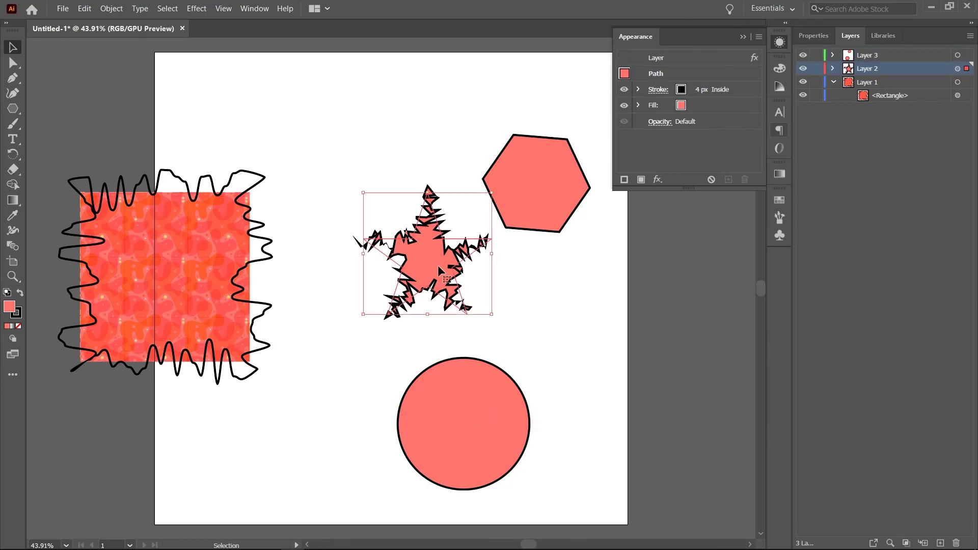
left_click(527, 215)
left_click_drag(966, 59, 966, 71)
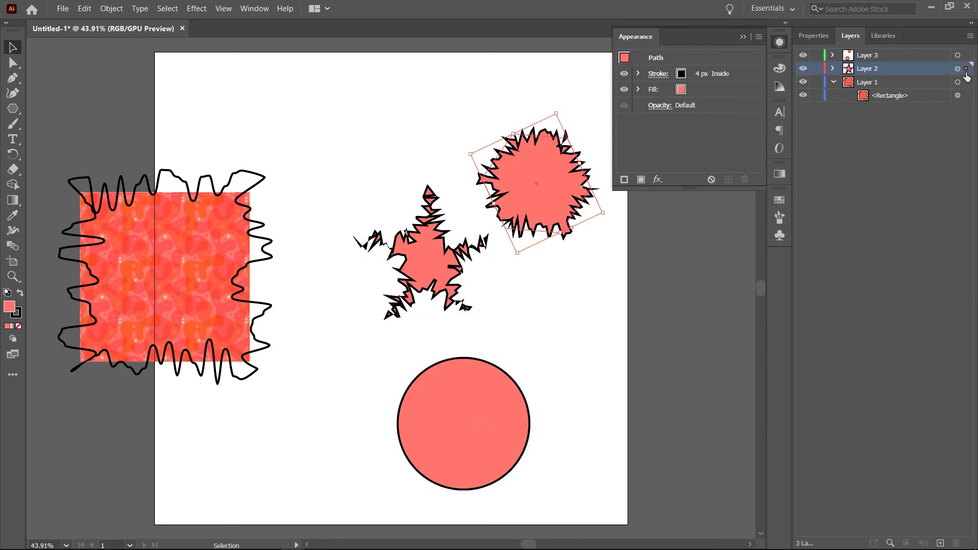
left_click(508, 297)
left_click(499, 374)
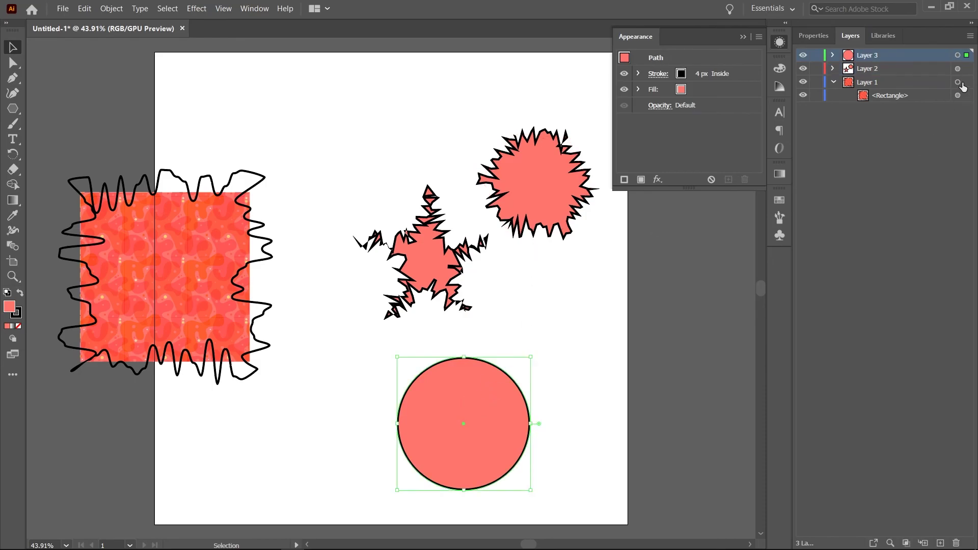
left_click_drag(966, 55, 966, 68)
left_click(555, 326)
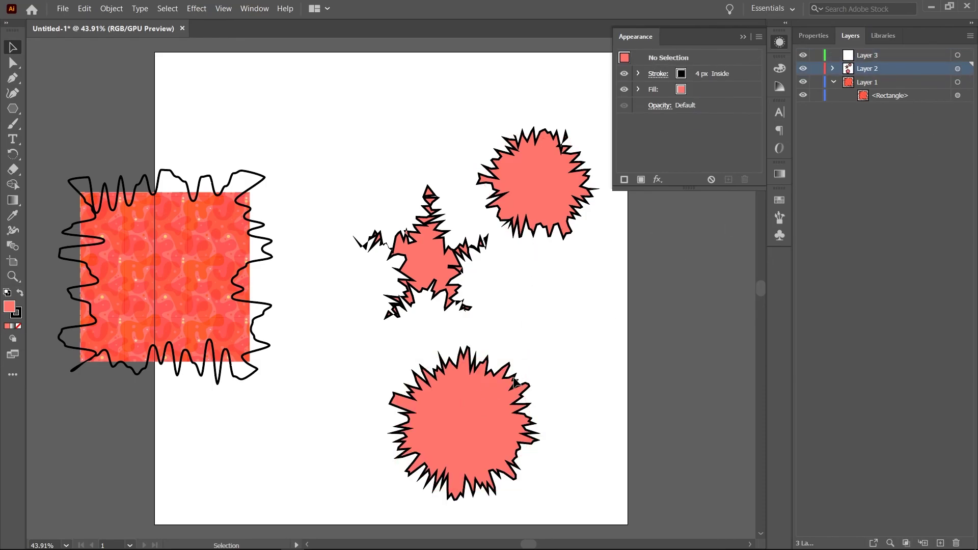
left_click(457, 422)
- Alt-drag a smaller, rotated copy of the star to the top and duplicate it upper right
left_click(438, 291)
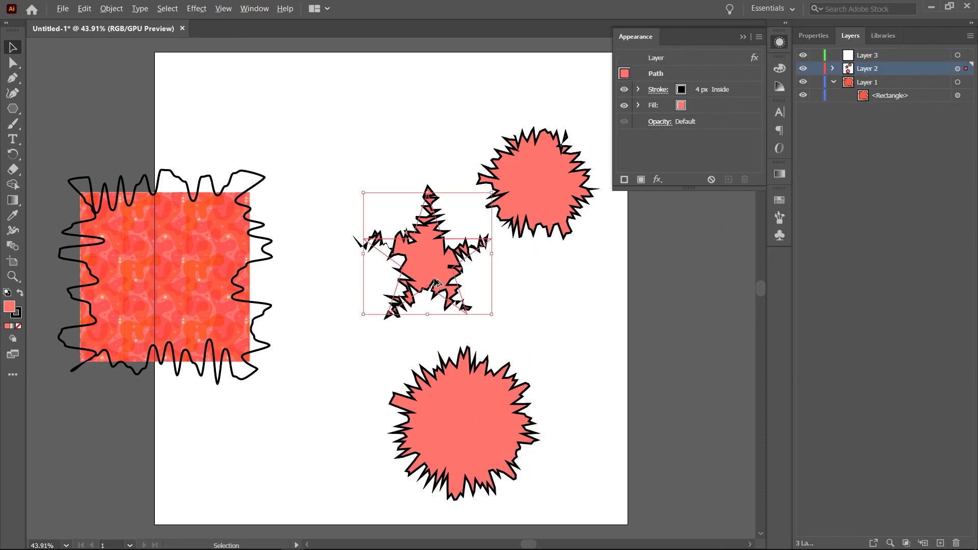
left_click_drag(439, 292, 331, 156, "alt")
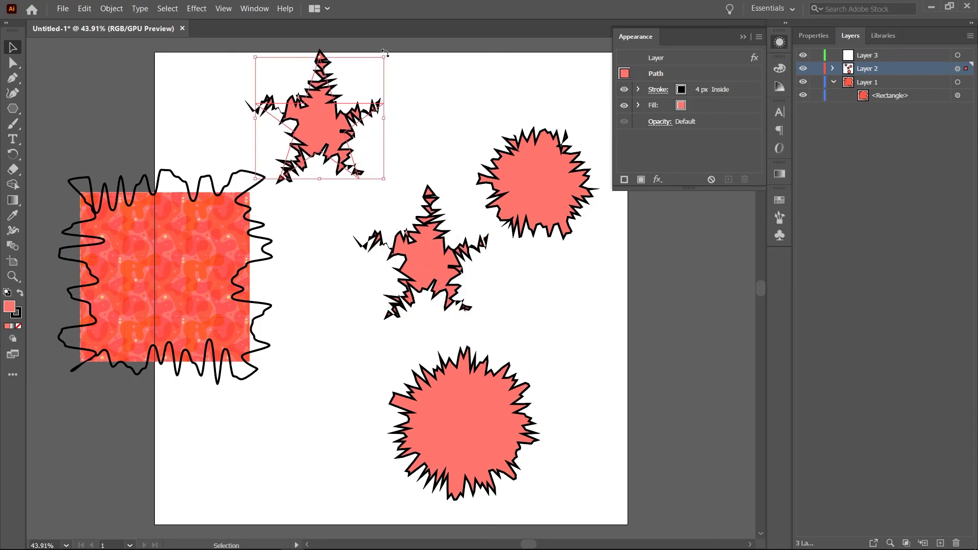
left_click_drag(383, 55, 371, 127, "shift")
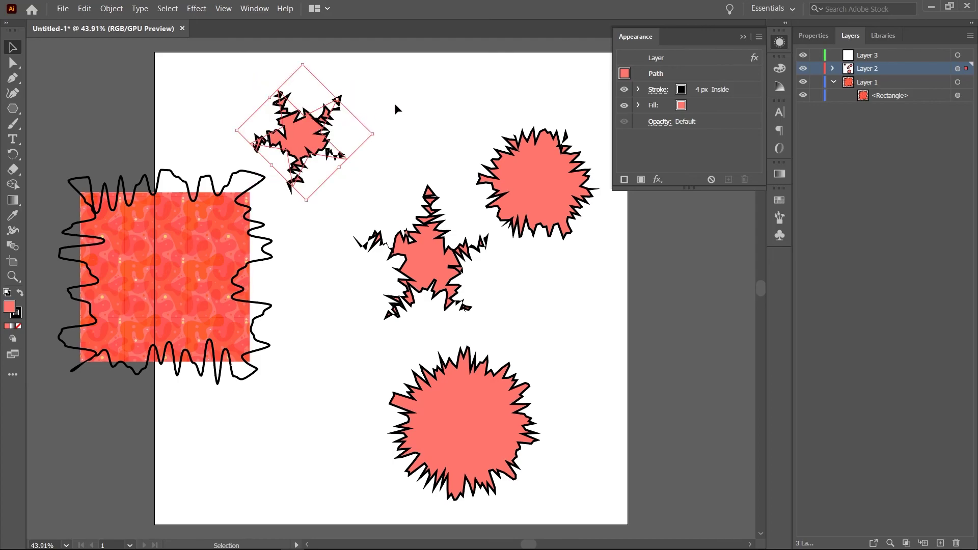
left_click_drag(342, 163, 526, 149, "alt")
- Add a rotated hexagon copy at lower right and a small circle left of the big circle
left_click_drag(552, 199, 630, 352, "alt")
left_click_drag(683, 370, 686, 326)
left_click(484, 284)
left_click_drag(10, 110, 70, 123)
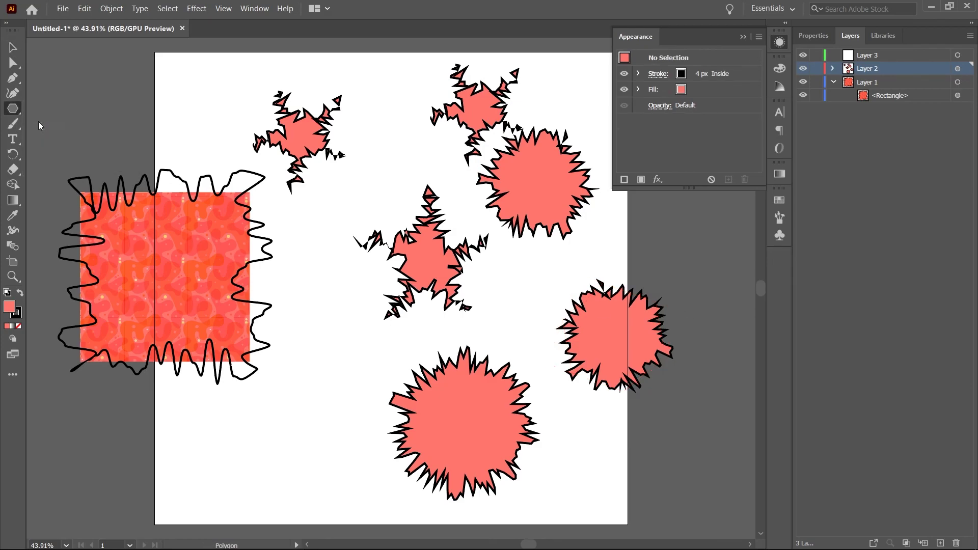
left_click_drag(342, 329, 346, 373)
key("v")
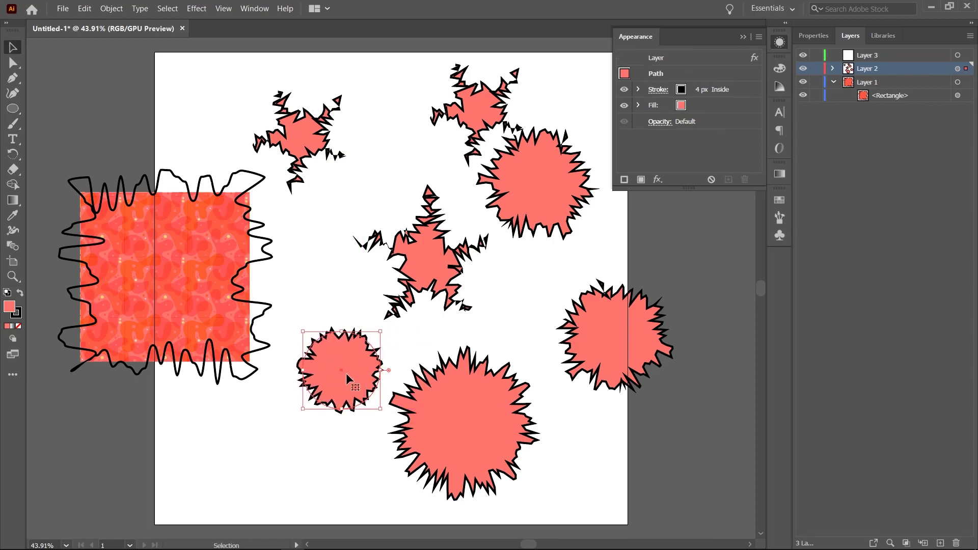
key("ctrl+y")
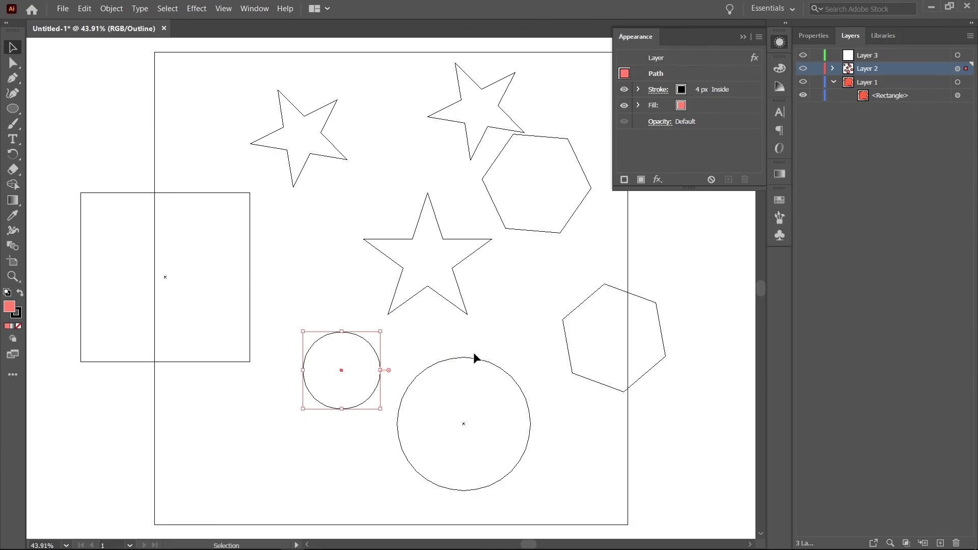
key("a")
key("ctrl+y")
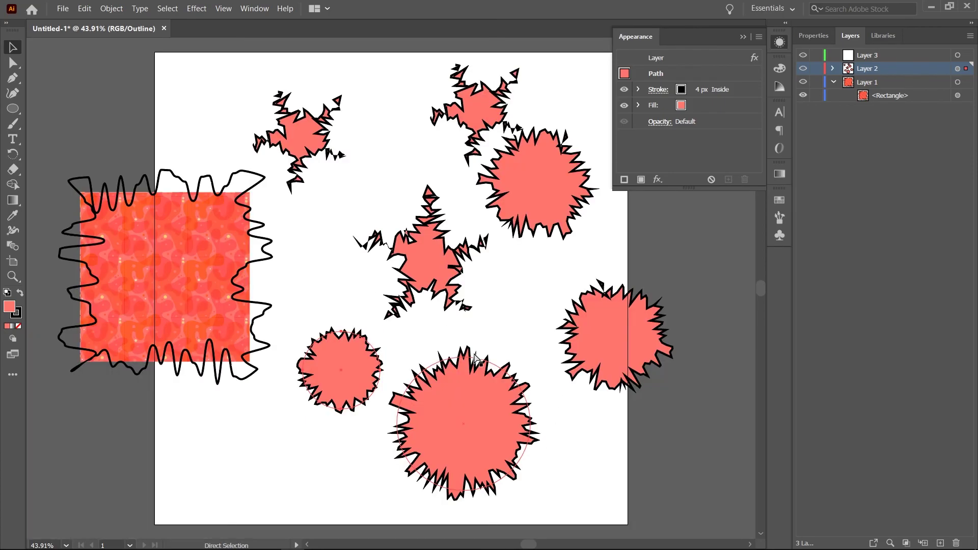
key("v")
left_click(529, 295)
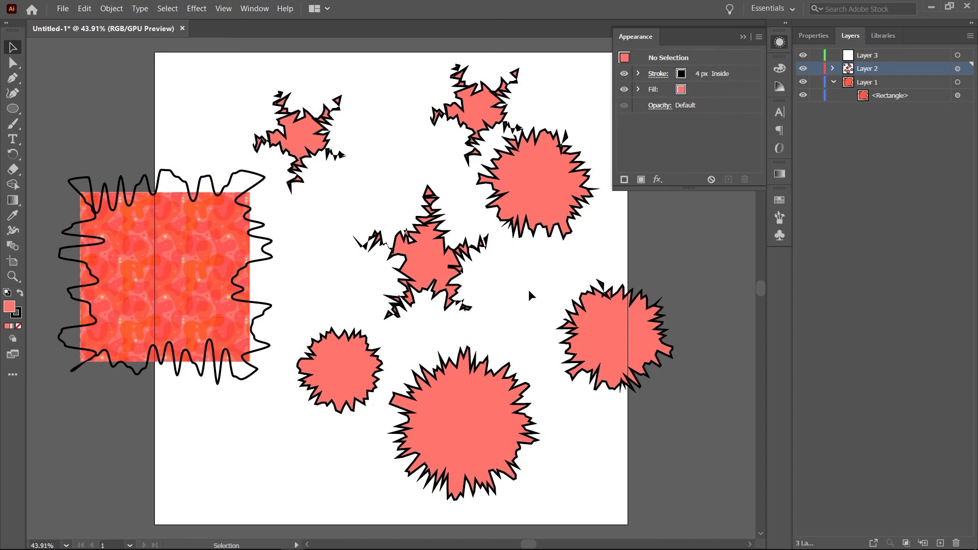